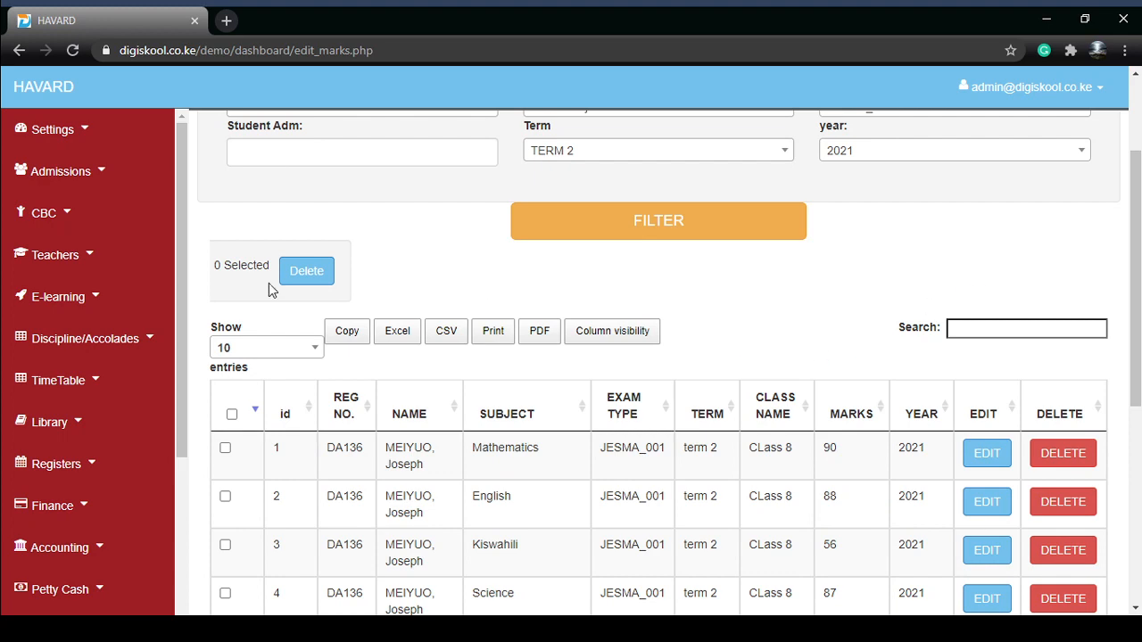
Step: Open the Exam Settings page from the Settings menu
{"action": "left_click", "coordinate": [67, 133]}
{"action": "scroll", "coordinate": [89, 446], "scroll_direction": "down", "scroll_amount": 4}
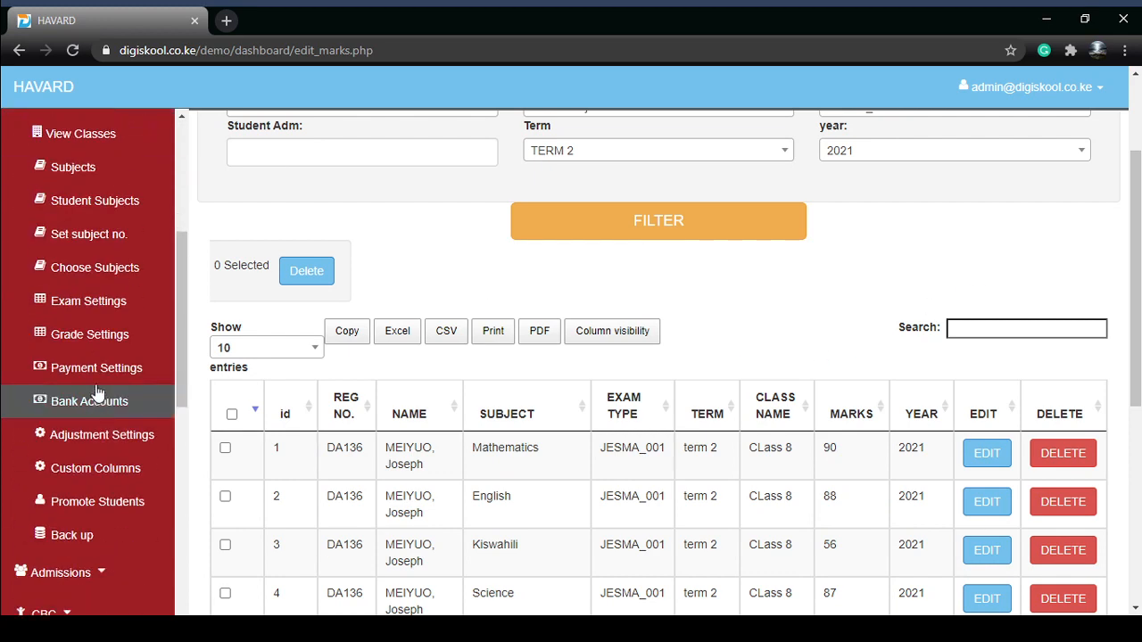
{"action": "scroll", "coordinate": [93, 402], "scroll_direction": "up", "scroll_amount": 2}
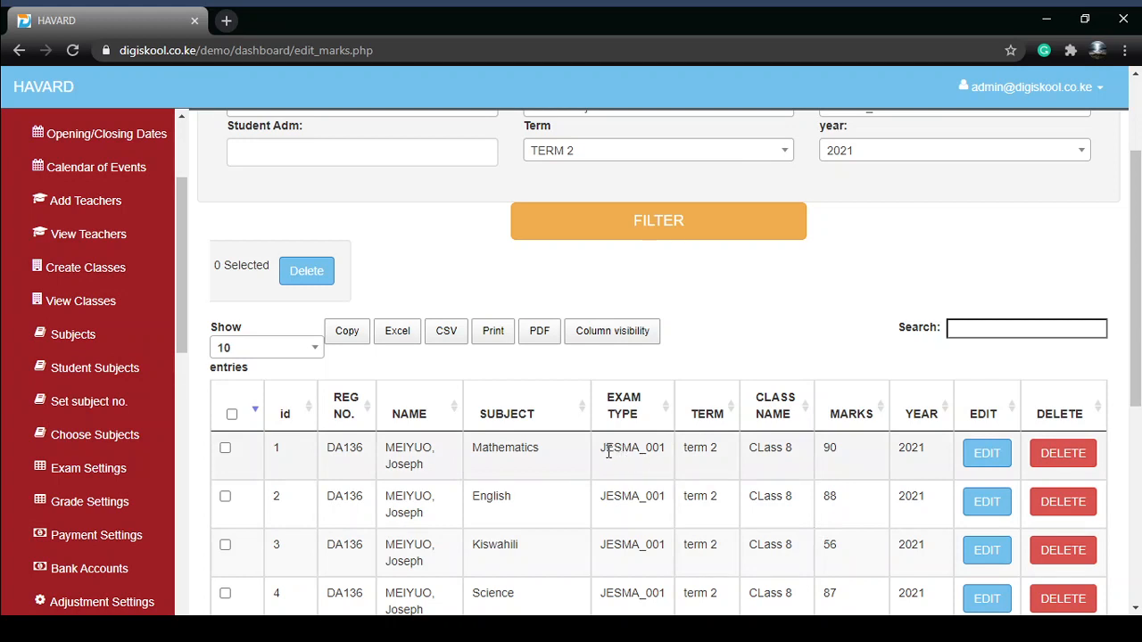
{"action": "left_click_drag", "start_coordinate": [604, 450], "coordinate": [660, 452]}
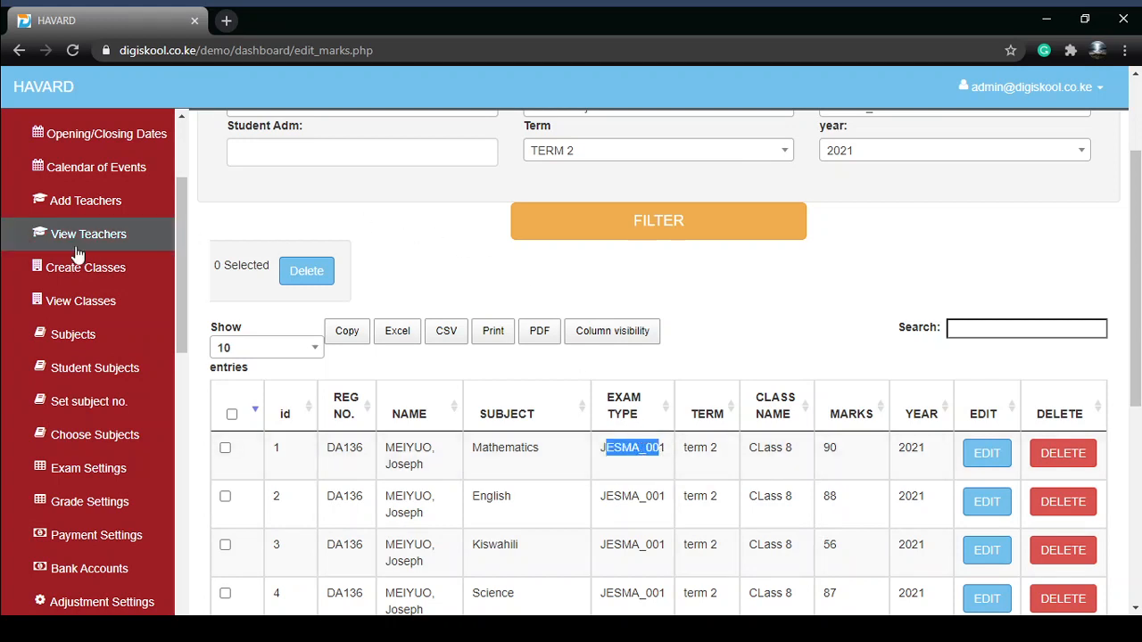
{"action": "scroll", "coordinate": [104, 351], "scroll_direction": "down", "scroll_amount": 2}
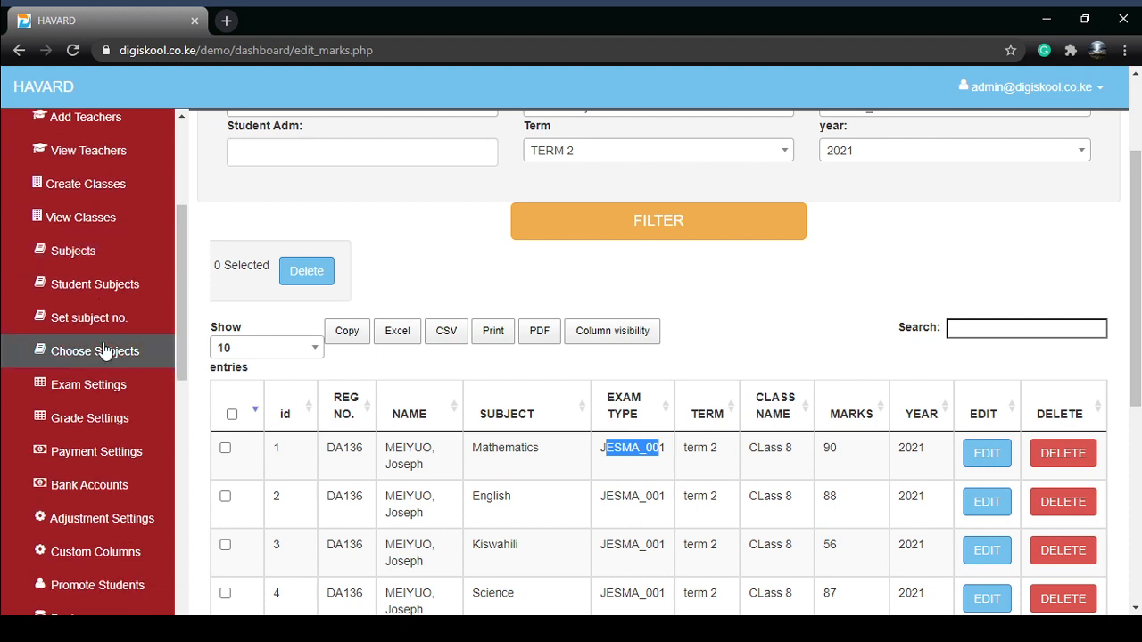
{"action": "left_click", "coordinate": [92, 392]}
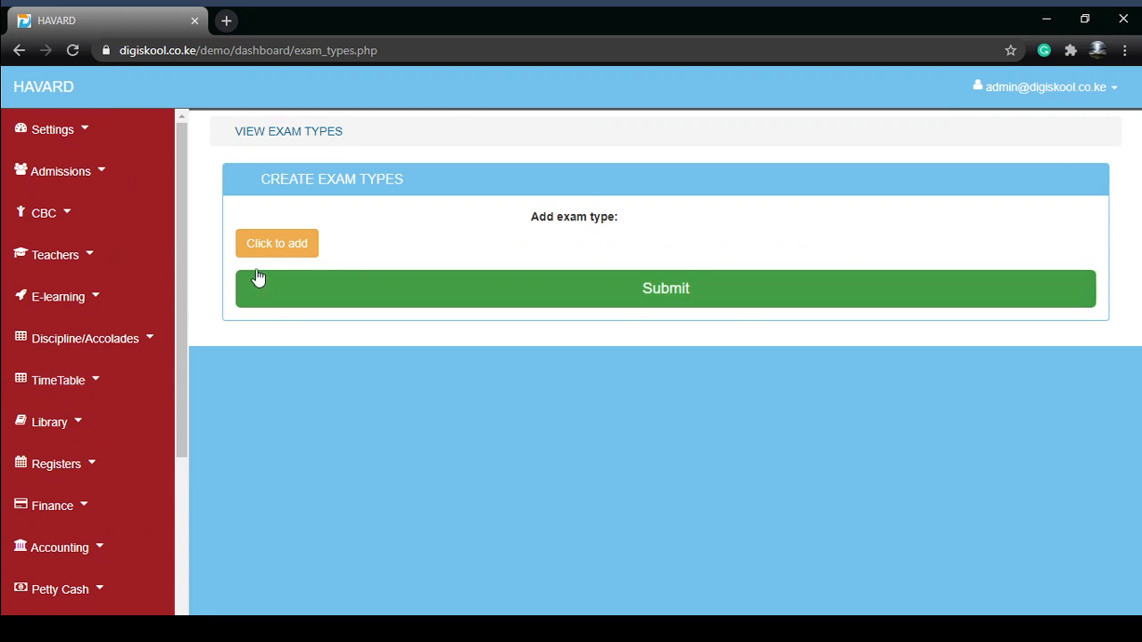
Step: Add an exam type row named JESMA 001 with exam kind TESTS/CATS
{"action": "left_click", "coordinate": [261, 247]}
{"action": "left_click", "coordinate": [383, 255]}
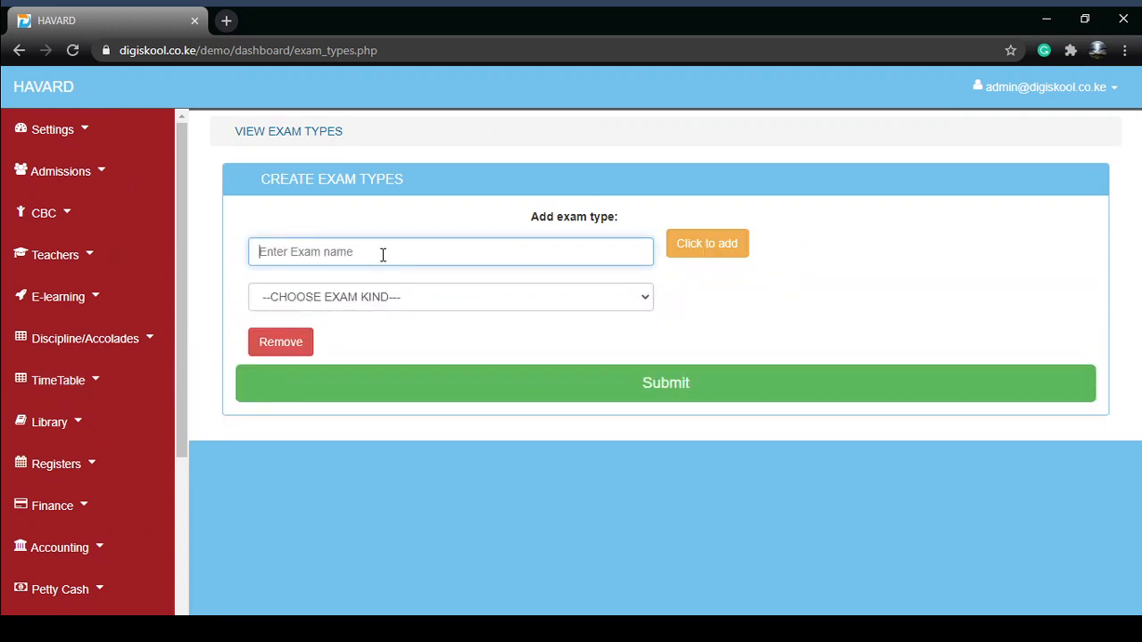
{"action": "left_click", "coordinate": [373, 287]}
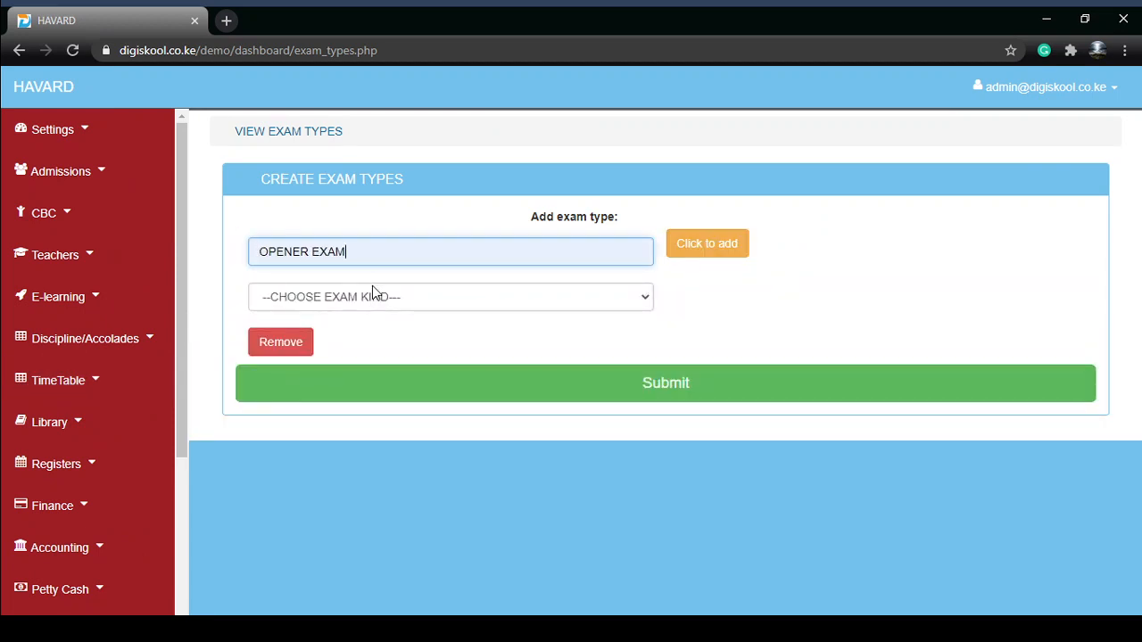
{"action": "key", "text": "BackSpace"}
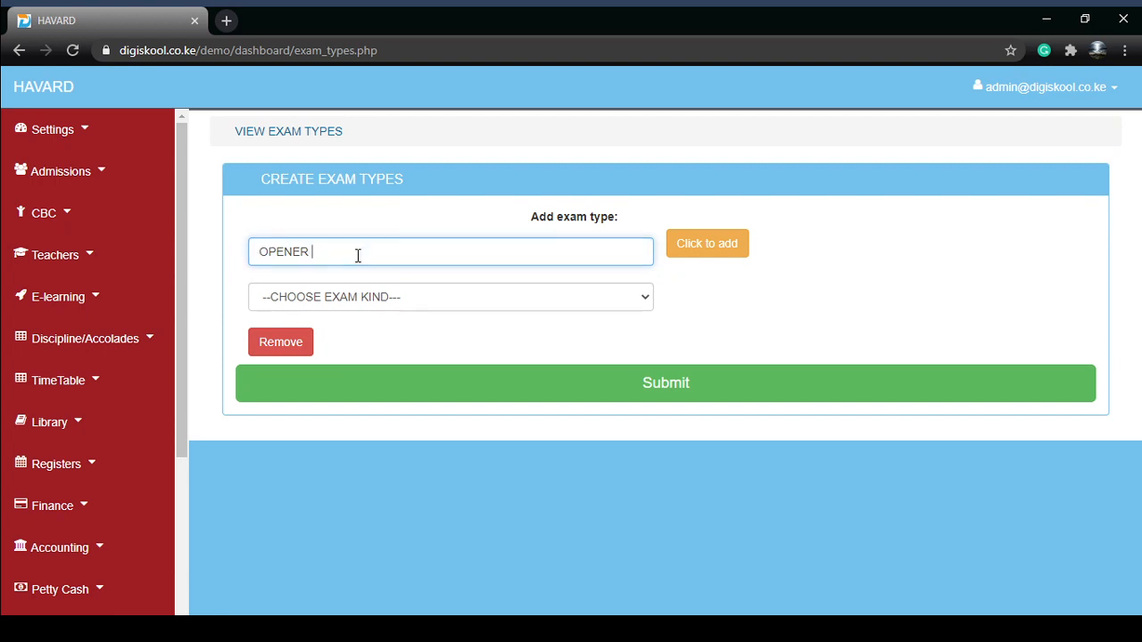
{"action": "key", "text": "BackSpace"}
{"action": "key", "text": "BackSpace"}
{"action": "key", "text": "BackSpace"}
{"action": "key", "text": "BackSpace"}
{"action": "key", "text": "BackSpace"}
{"action": "key", "text": "BackSpace"}
{"action": "type", "text": "I"}
{"action": "key", "text": "BackSpace"}
{"action": "type", "text": "J"}
{"action": "left_click", "coordinate": [351, 298]}
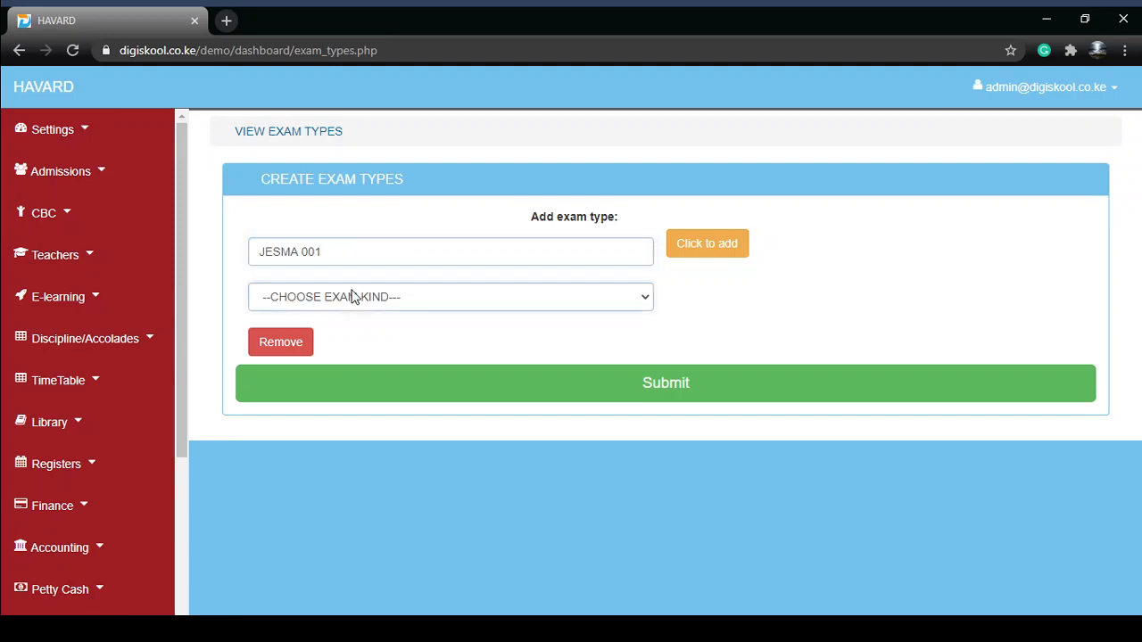
{"action": "left_click", "coordinate": [419, 314]}
{"action": "left_click", "coordinate": [744, 242]}
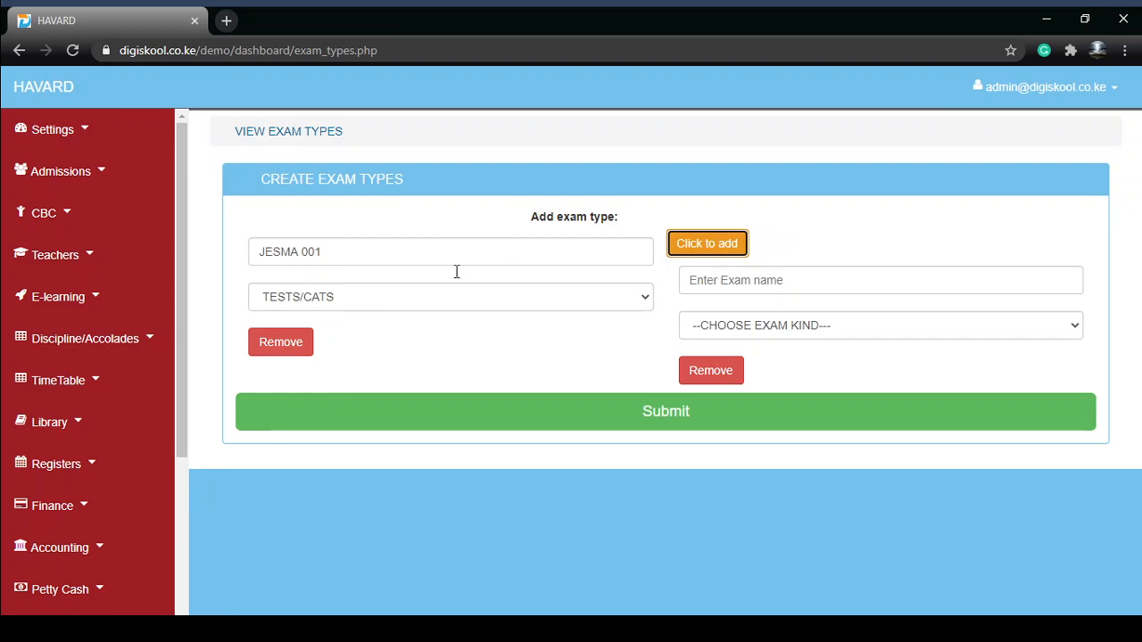
{"action": "left_click", "coordinate": [711, 279]}
{"action": "left_click", "coordinate": [645, 313]}
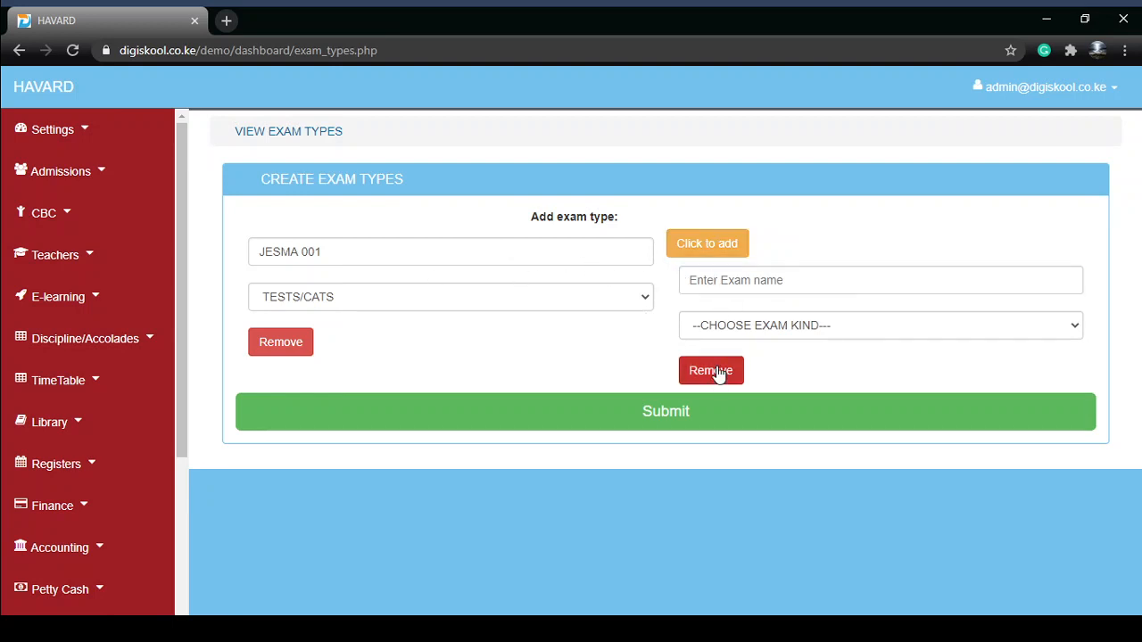
{"action": "left_click", "coordinate": [718, 374]}
Step: Try to submit the exam type JESMA 001
{"action": "left_click", "coordinate": [533, 390]}
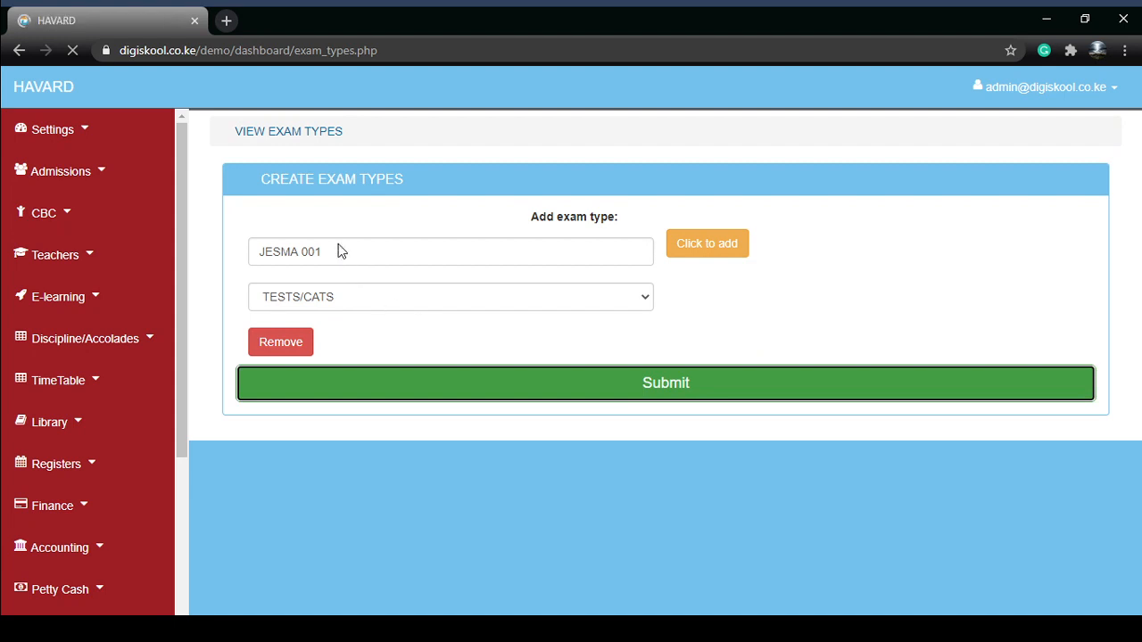
{"action": "left_click_drag", "start_coordinate": [235, 278], "coordinate": [586, 280]}
Step: Create a new exam type named JESMA 099 with exam kind TESTS/CATS and submit it
{"action": "left_click", "coordinate": [276, 243]}
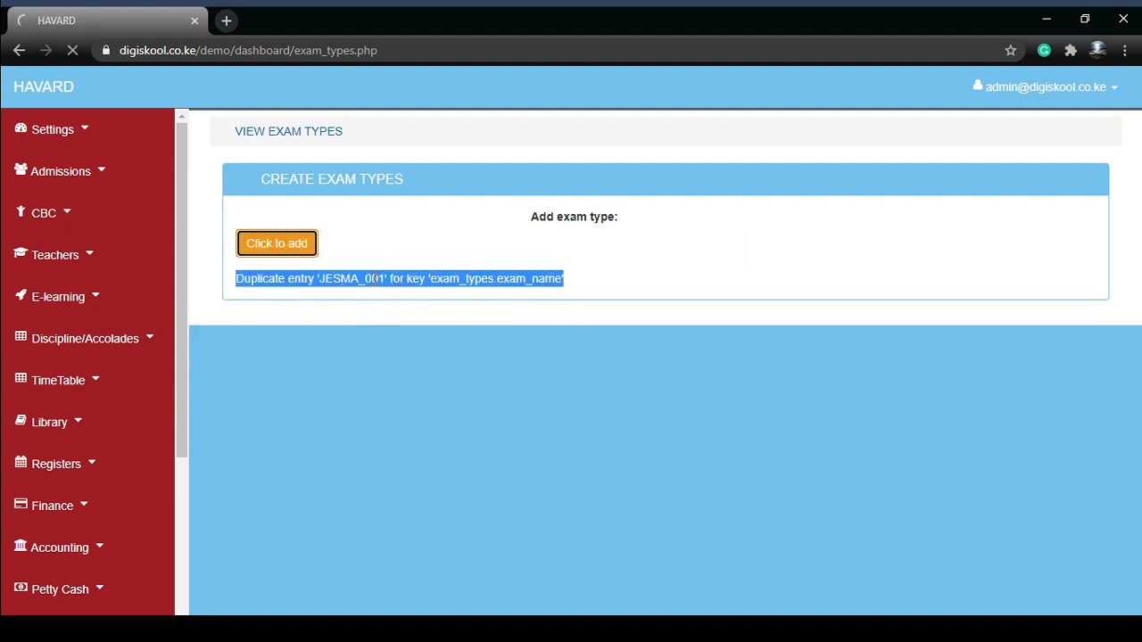
{"action": "left_click", "coordinate": [283, 252]}
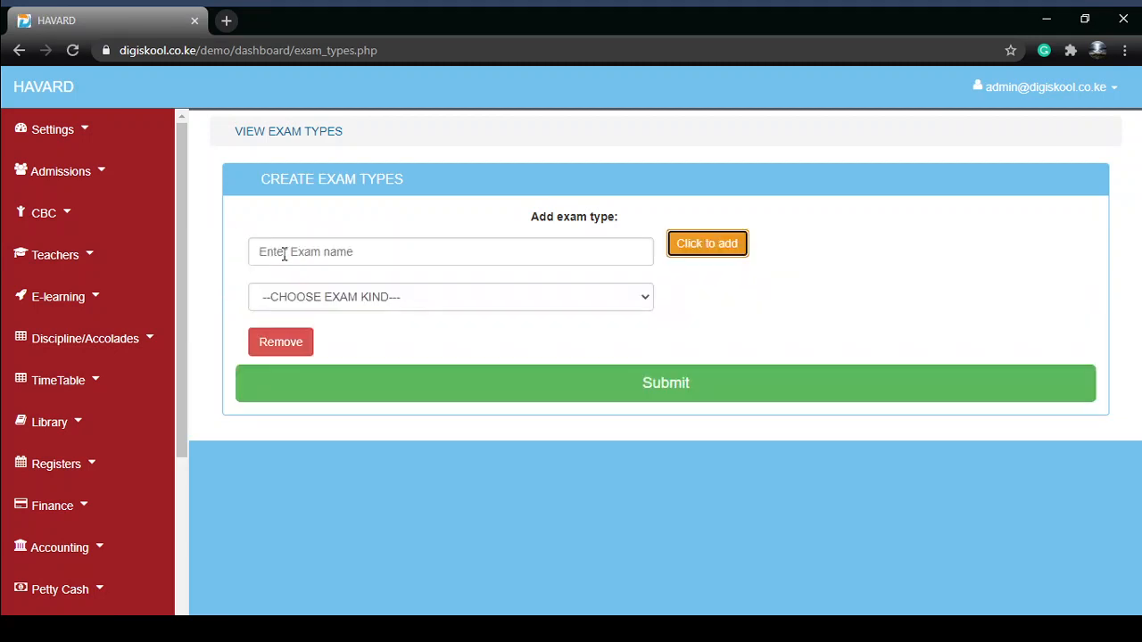
{"action": "left_click", "coordinate": [303, 259]}
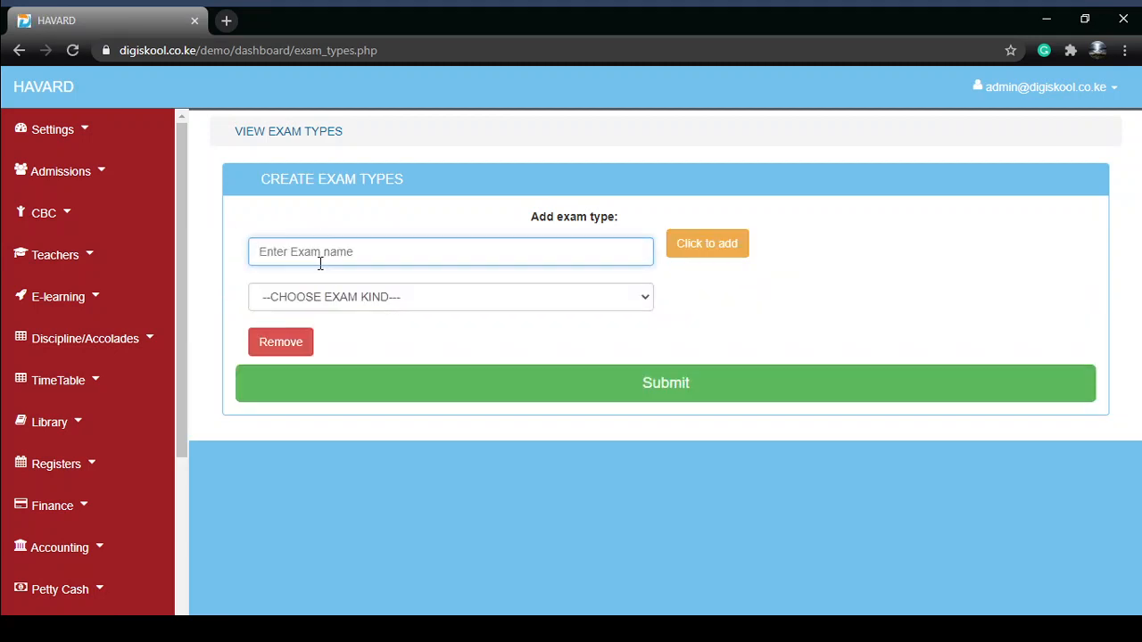
{"action": "type", "text": "JESMA 001"}
{"action": "left_click", "coordinate": [319, 286]}
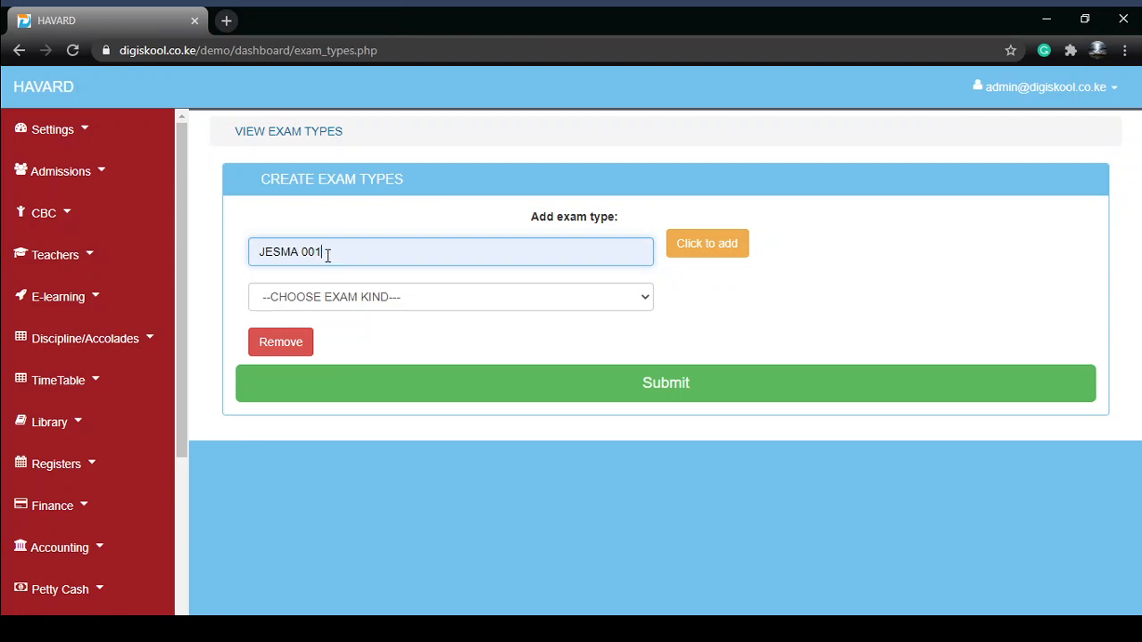
{"action": "key", "text": "BackSpace"}
{"action": "key", "text": "BackSpace"}
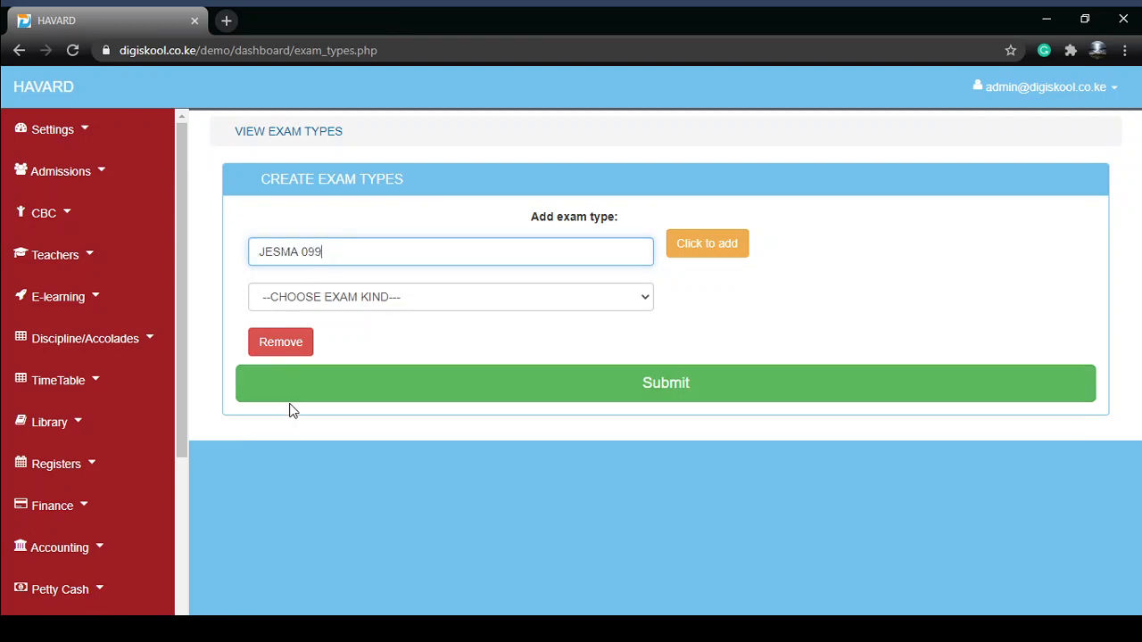
{"action": "left_click", "coordinate": [290, 407]}
{"action": "left_click", "coordinate": [339, 298]}
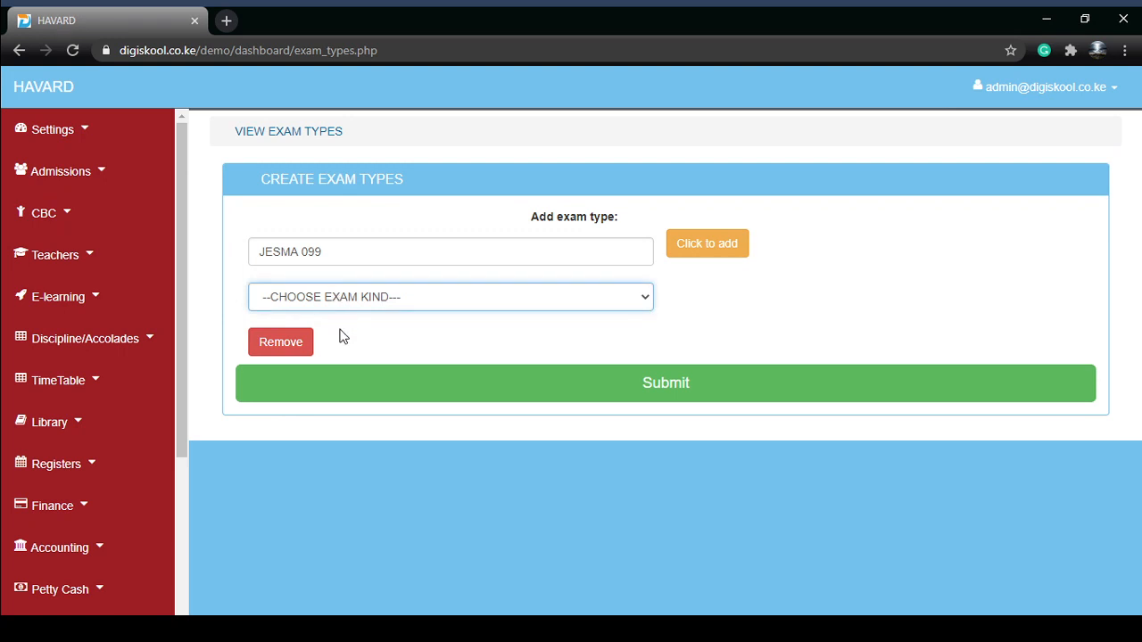
{"action": "left_click", "coordinate": [342, 333]}
{"action": "left_click", "coordinate": [357, 392]}
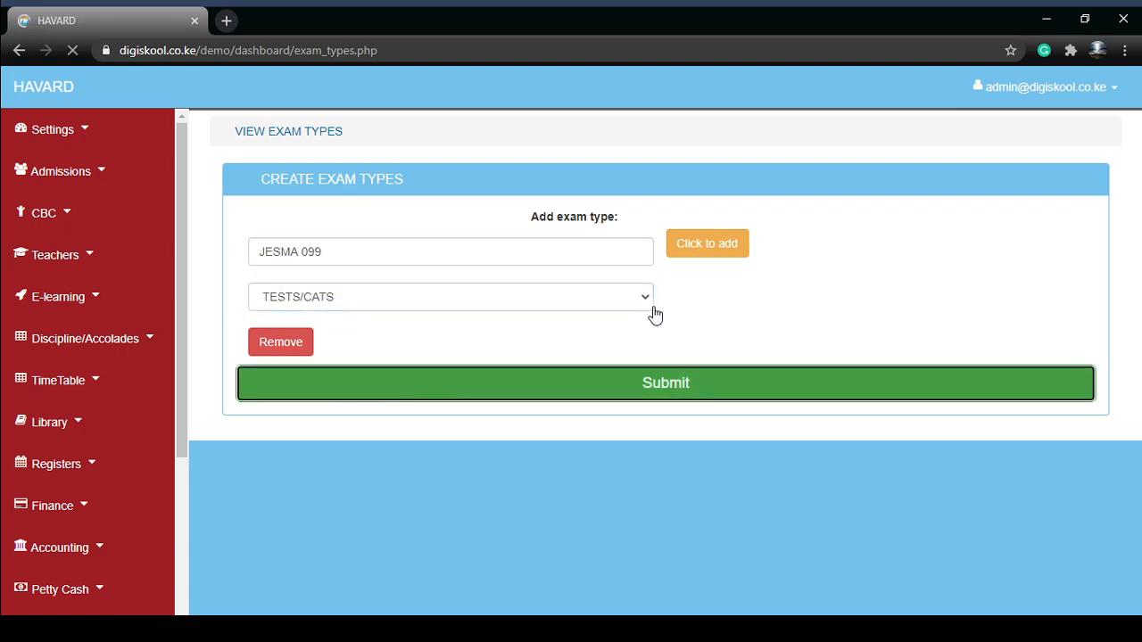
{"action": "left_click_drag", "start_coordinate": [296, 291], "coordinate": [530, 278]}
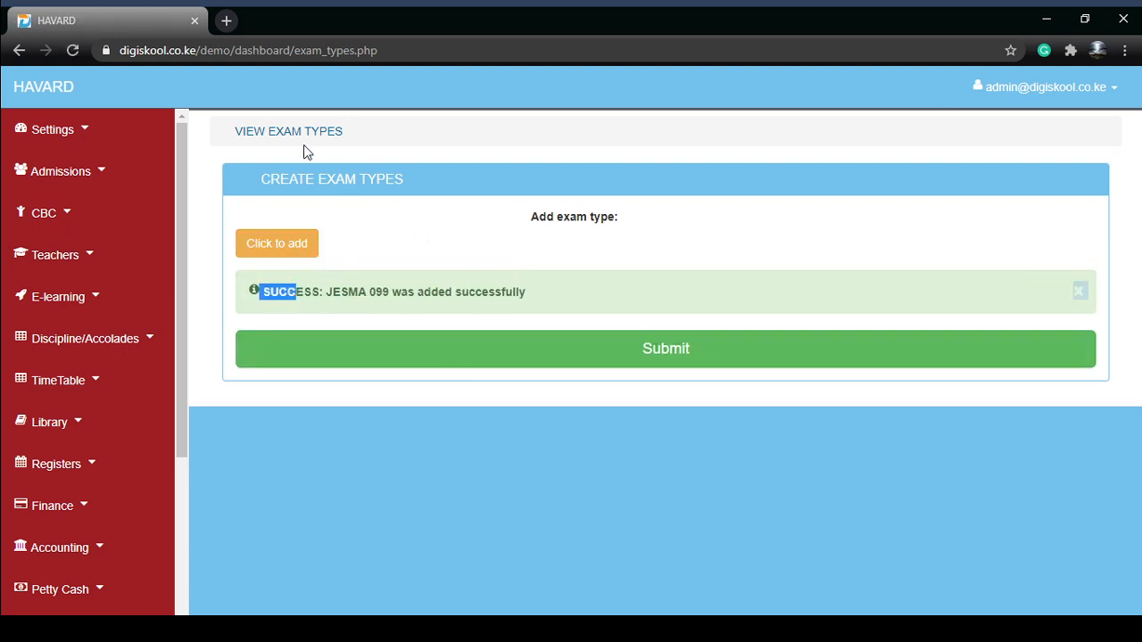
Step: Open the exam types list and delete the exam type new_exam
{"action": "left_click", "coordinate": [313, 177]}
{"action": "left_click", "coordinate": [259, 135]}
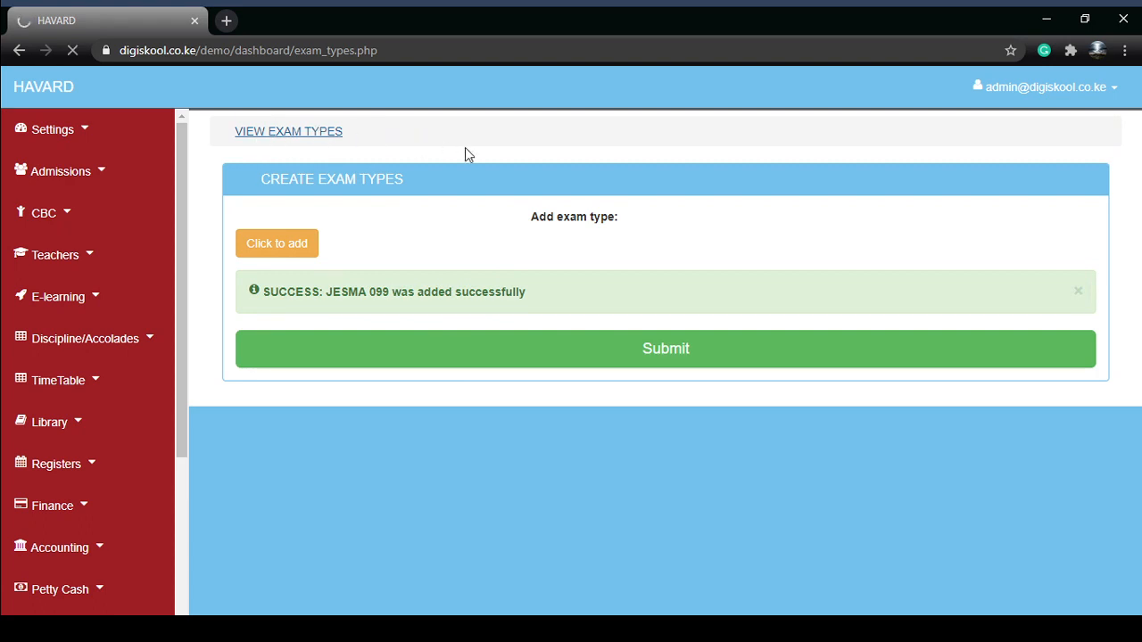
{"action": "scroll", "coordinate": [517, 393], "scroll_direction": "down", "scroll_amount": 2}
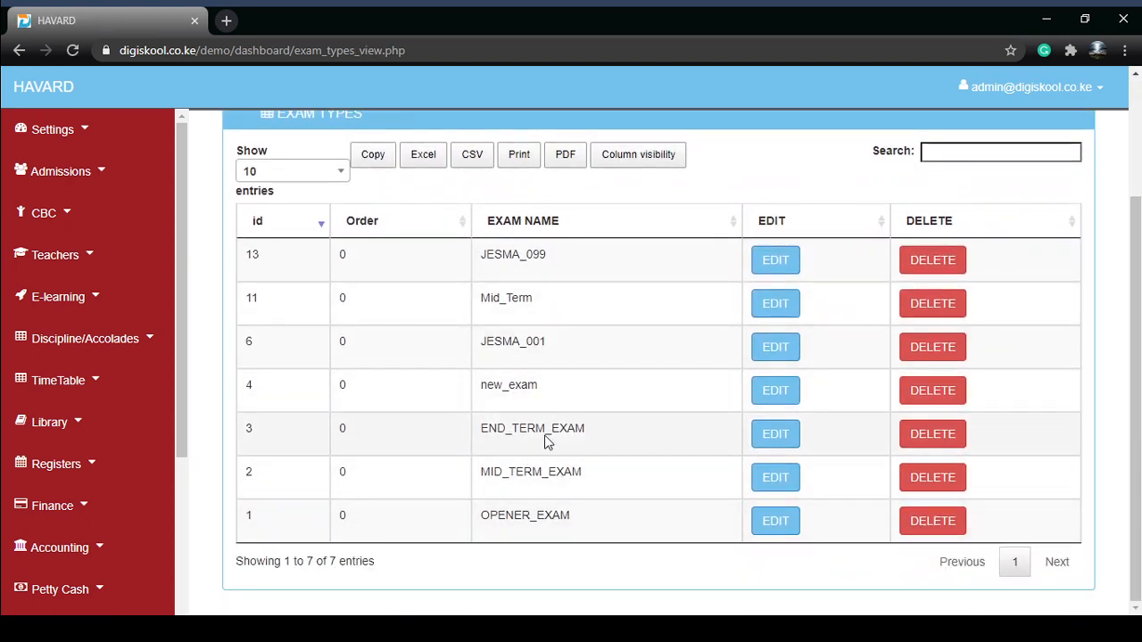
{"action": "left_click", "coordinate": [932, 390]}
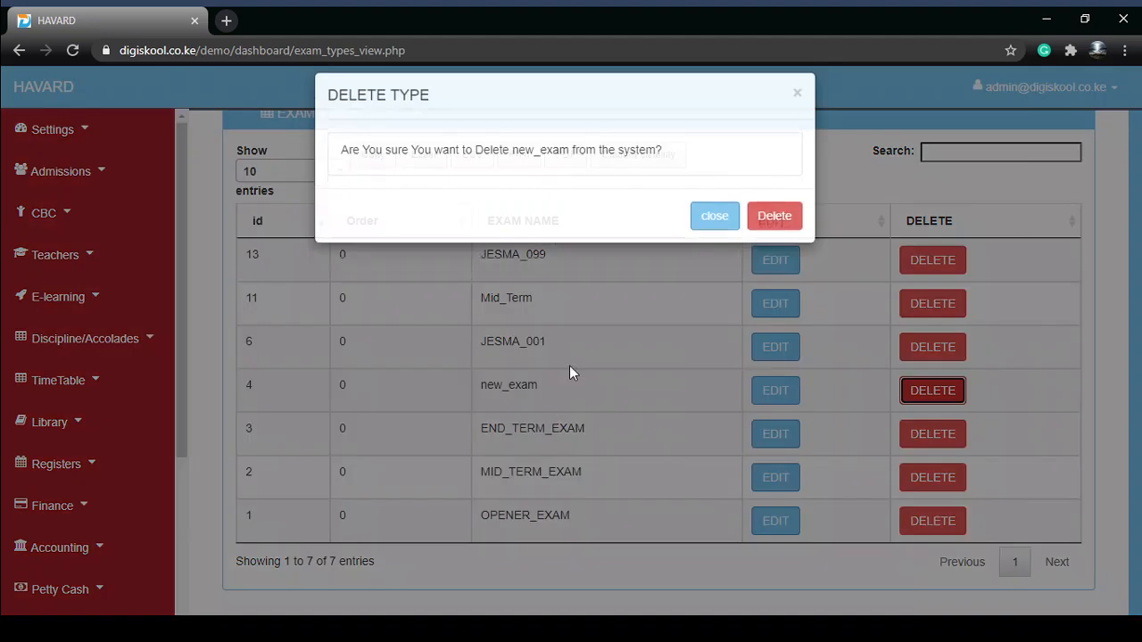
{"action": "left_click", "coordinate": [727, 243]}
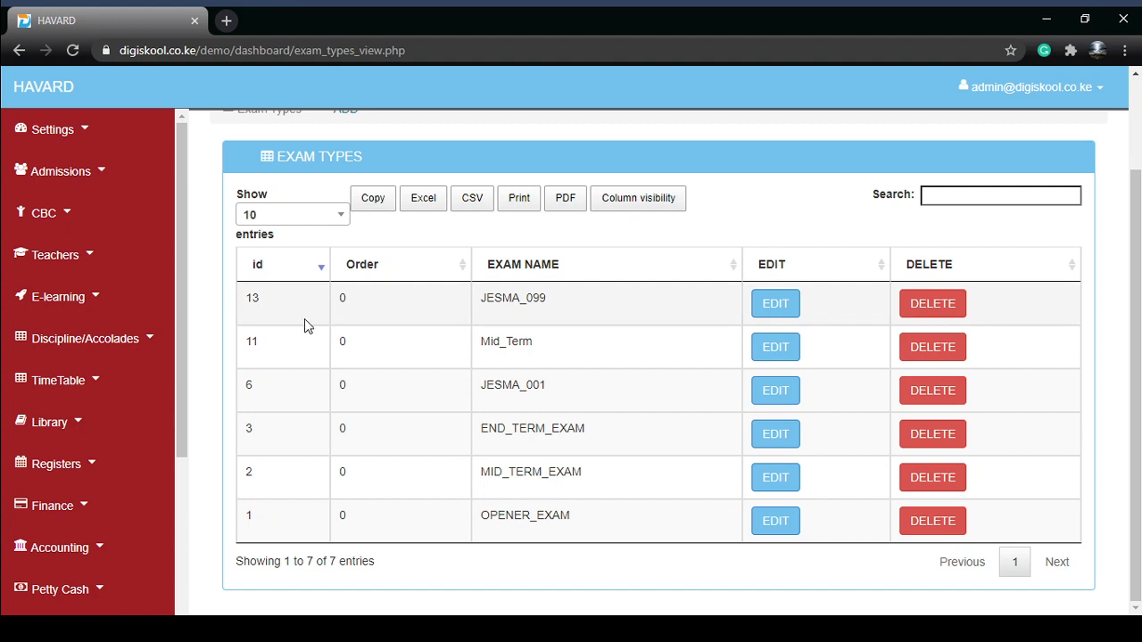
Step: Open Grade Settings and start adding a new grade entry
{"action": "left_click", "coordinate": [53, 131]}
{"action": "scroll", "coordinate": [11, 440], "scroll_direction": "down", "scroll_amount": 1}
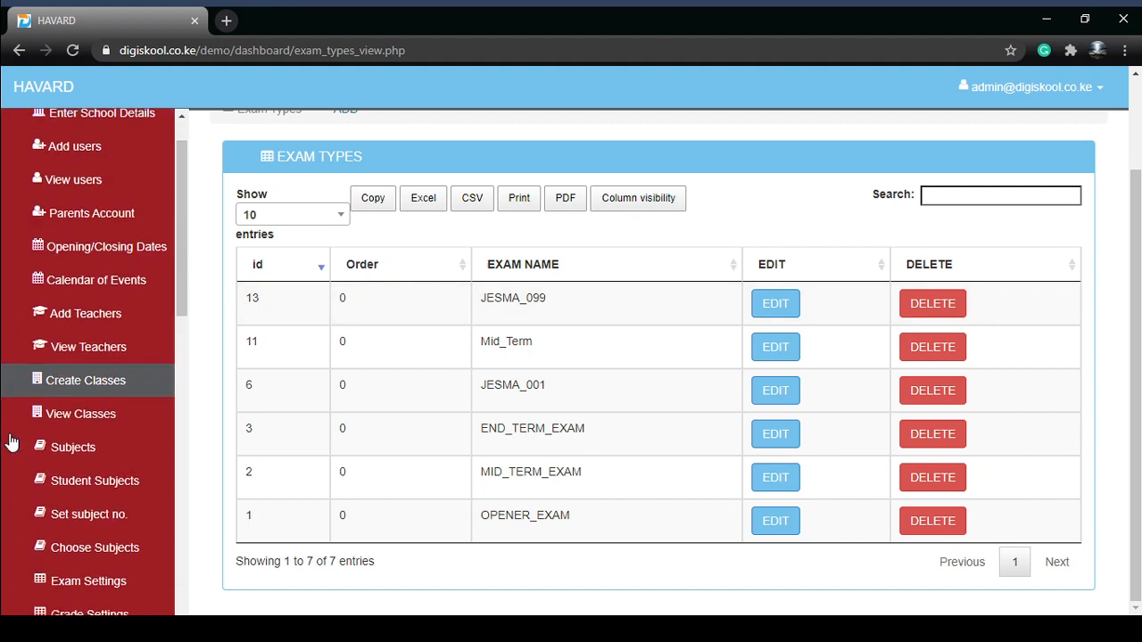
{"action": "scroll", "coordinate": [11, 441], "scroll_direction": "down", "scroll_amount": 4}
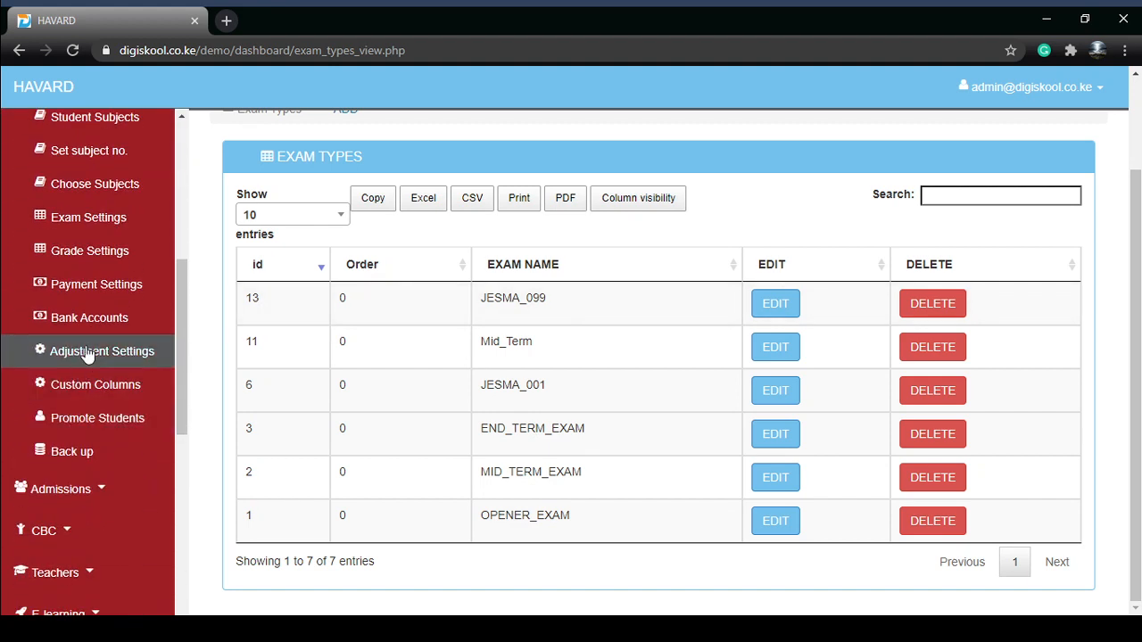
{"action": "left_click", "coordinate": [105, 252]}
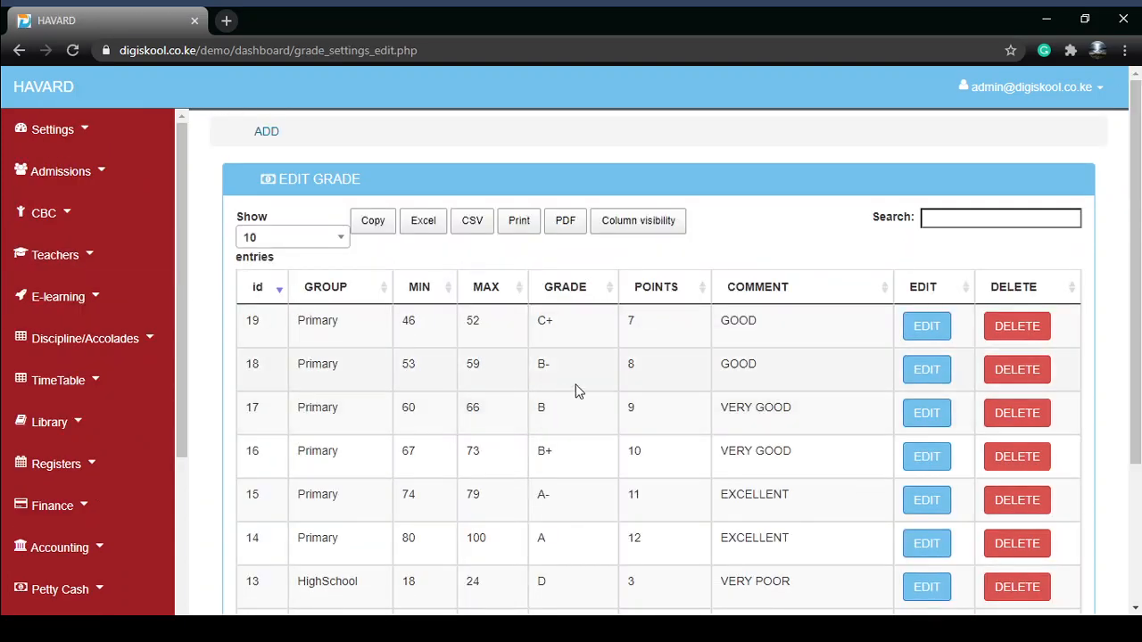
{"action": "left_click", "coordinate": [266, 132]}
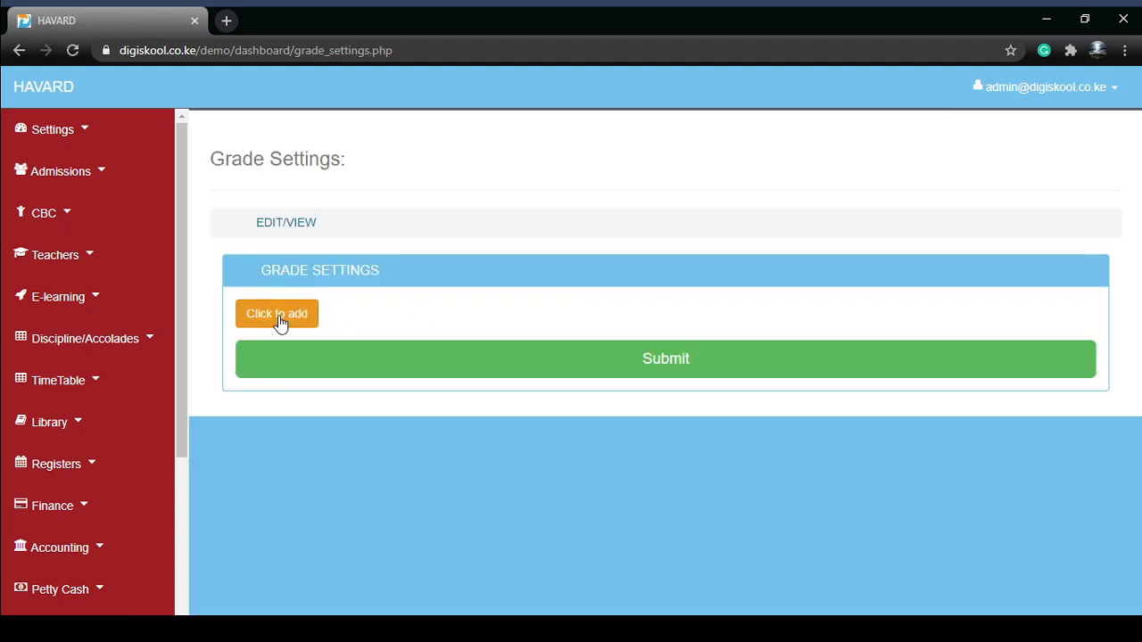
{"action": "left_click", "coordinate": [276, 314]}
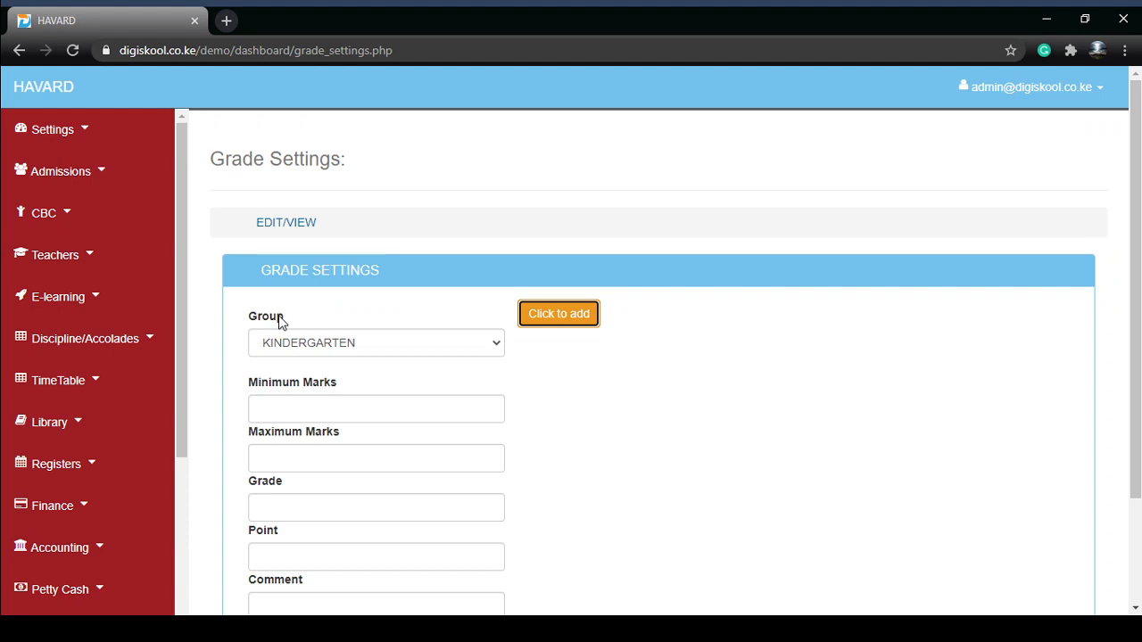
{"action": "scroll", "coordinate": [375, 362], "scroll_direction": "down", "scroll_amount": 1}
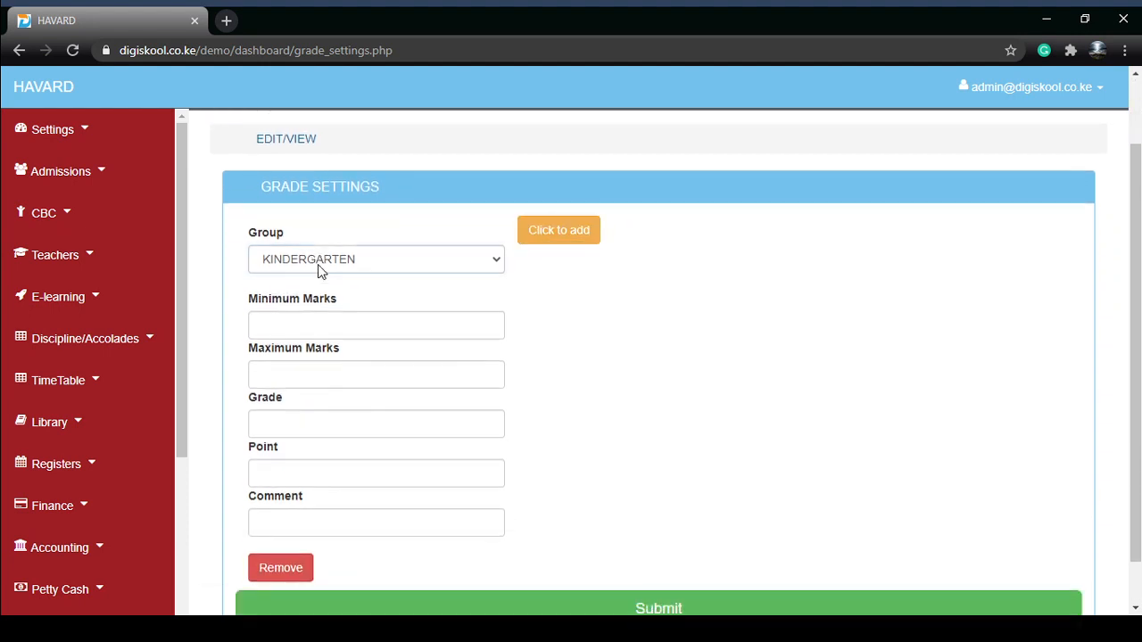
Step: Fill in a grade entry for PRIMARY with minimum 80, maximum 100, grade A, point 12 and comment EXCELLENT
{"action": "left_click", "coordinate": [318, 264]}
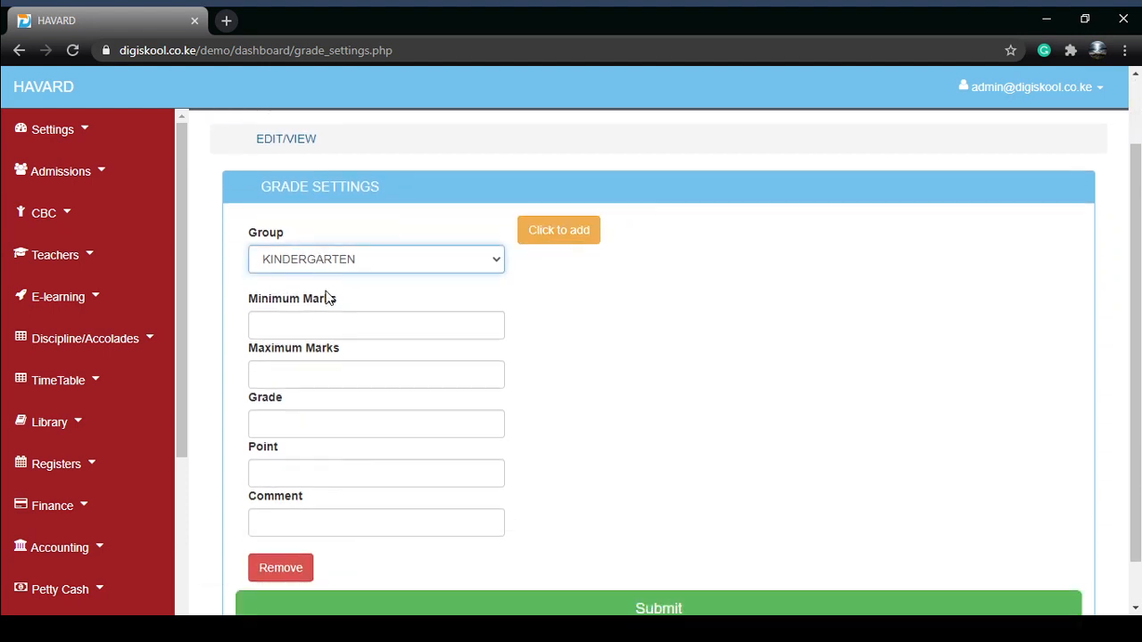
{"action": "key", "text": "Down"}
{"action": "left_click", "coordinate": [288, 326]}
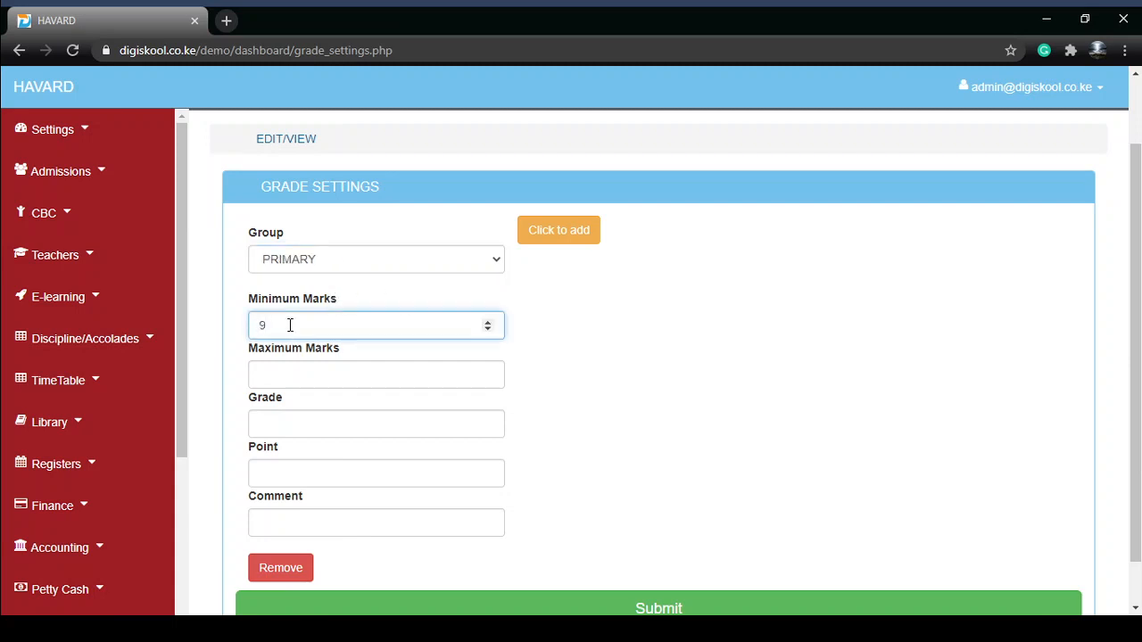
{"action": "left_click", "coordinate": [300, 380]}
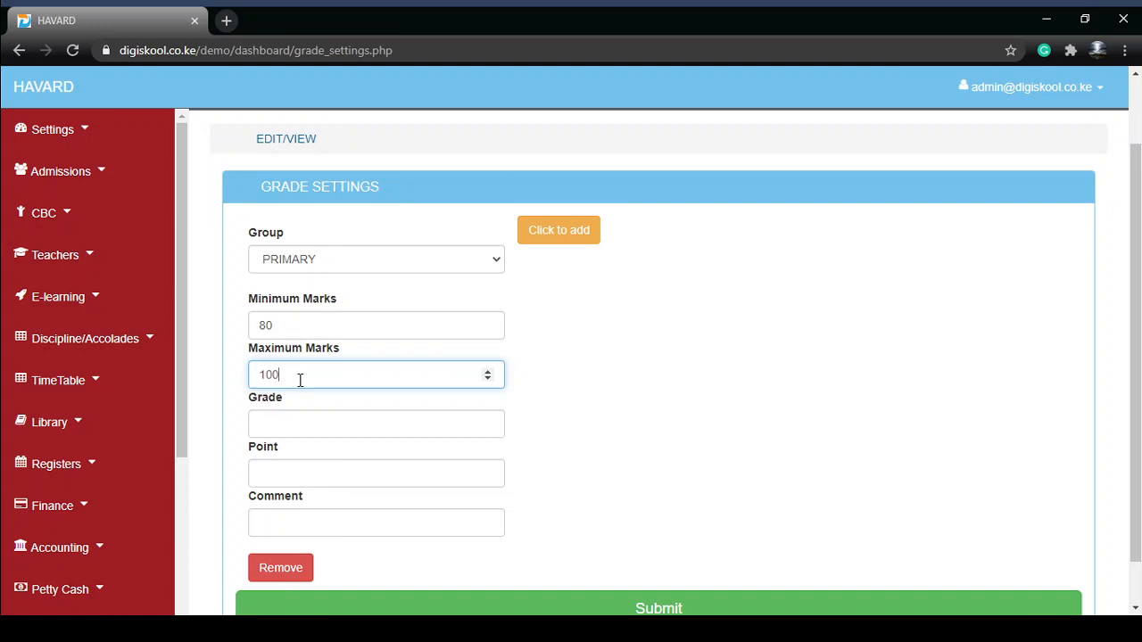
{"action": "left_click", "coordinate": [301, 422]}
{"action": "type", "text": "A"}
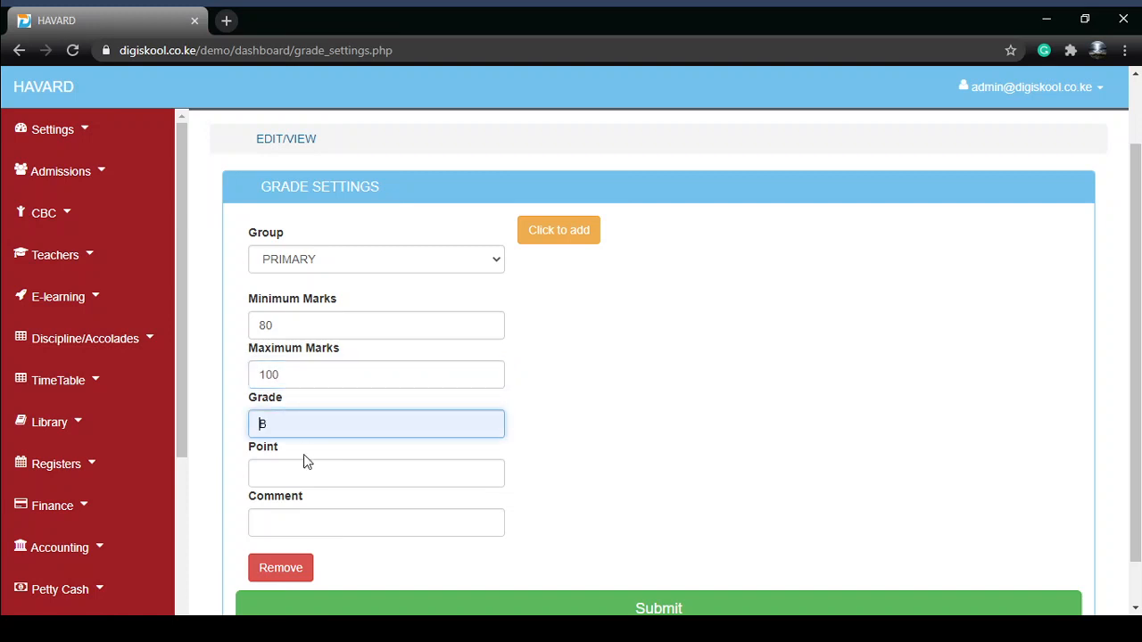
{"action": "left_click", "coordinate": [305, 474]}
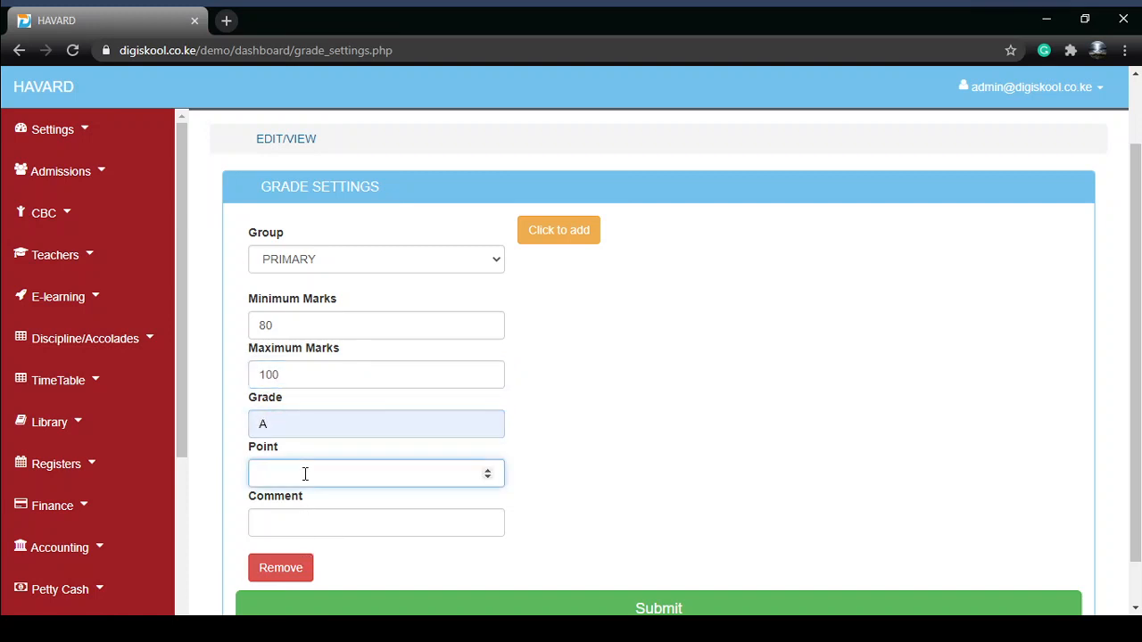
{"action": "left_click", "coordinate": [319, 521]}
{"action": "type", "text": "EXCELLENT"}
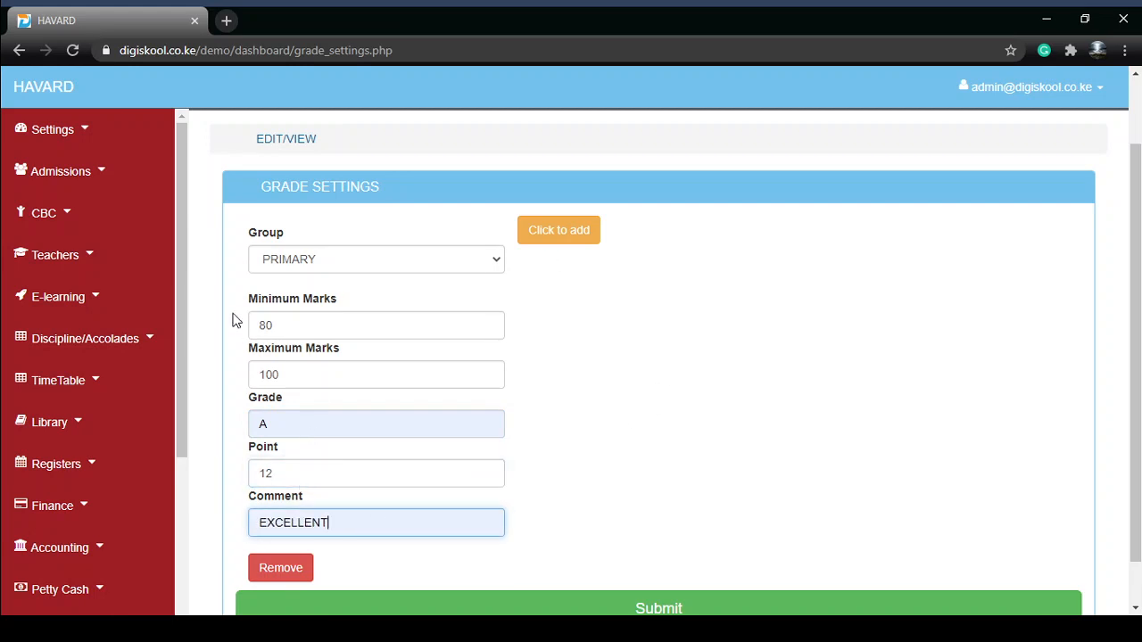
Step: Add two more blank grade entry blocks to the Grade Settings form
{"action": "left_click", "coordinate": [567, 246]}
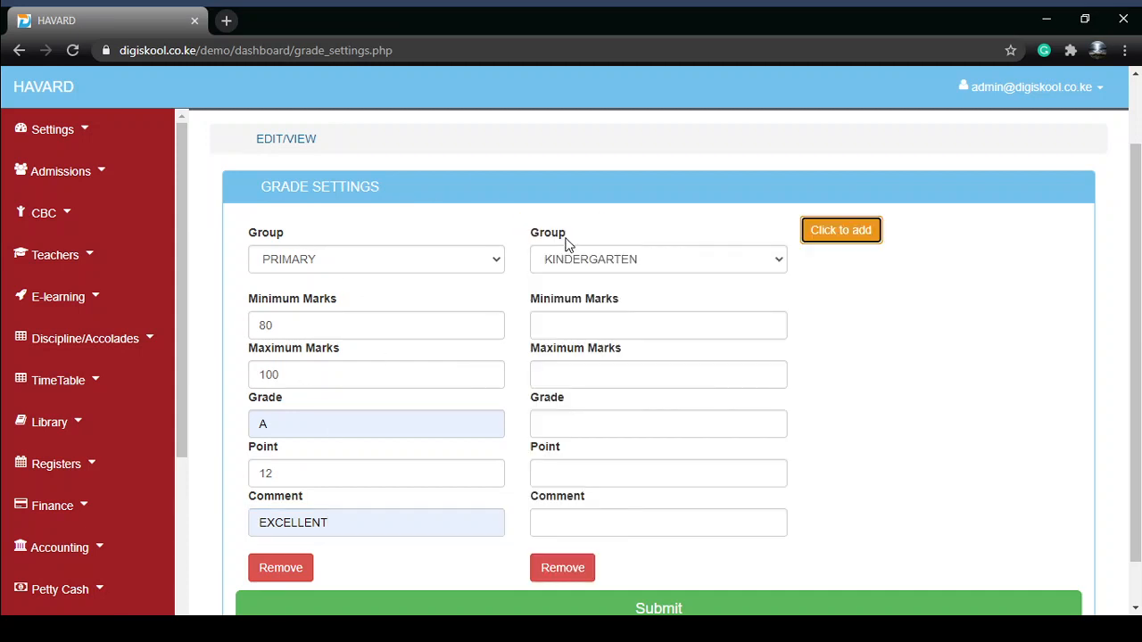
{"action": "left_click", "coordinate": [834, 237]}
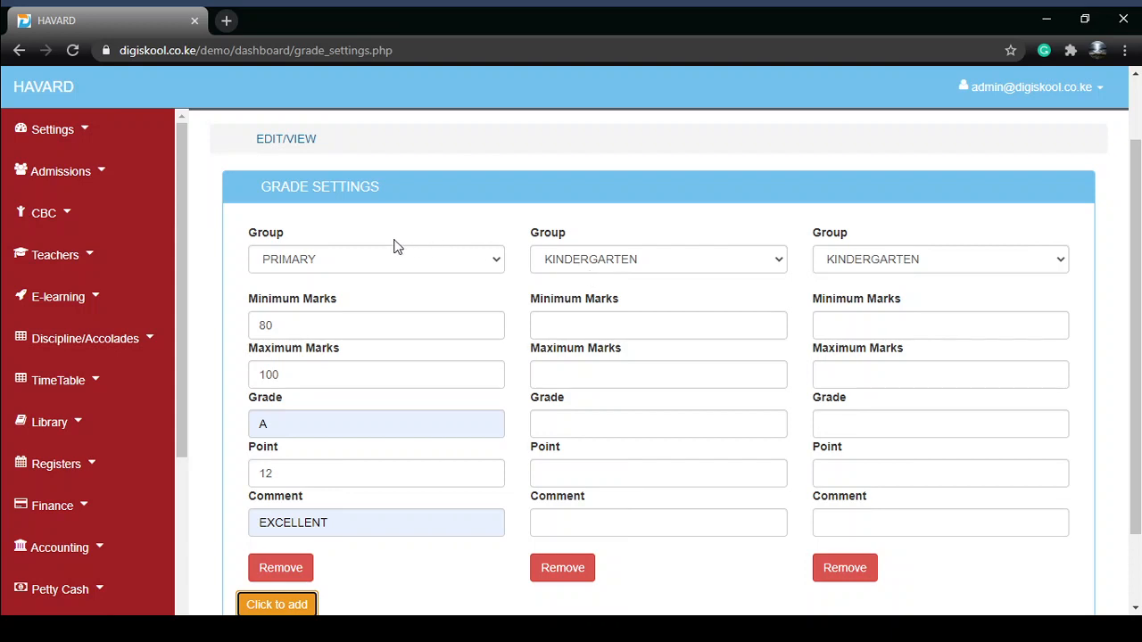
{"action": "scroll", "coordinate": [307, 418], "scroll_direction": "down", "scroll_amount": 1}
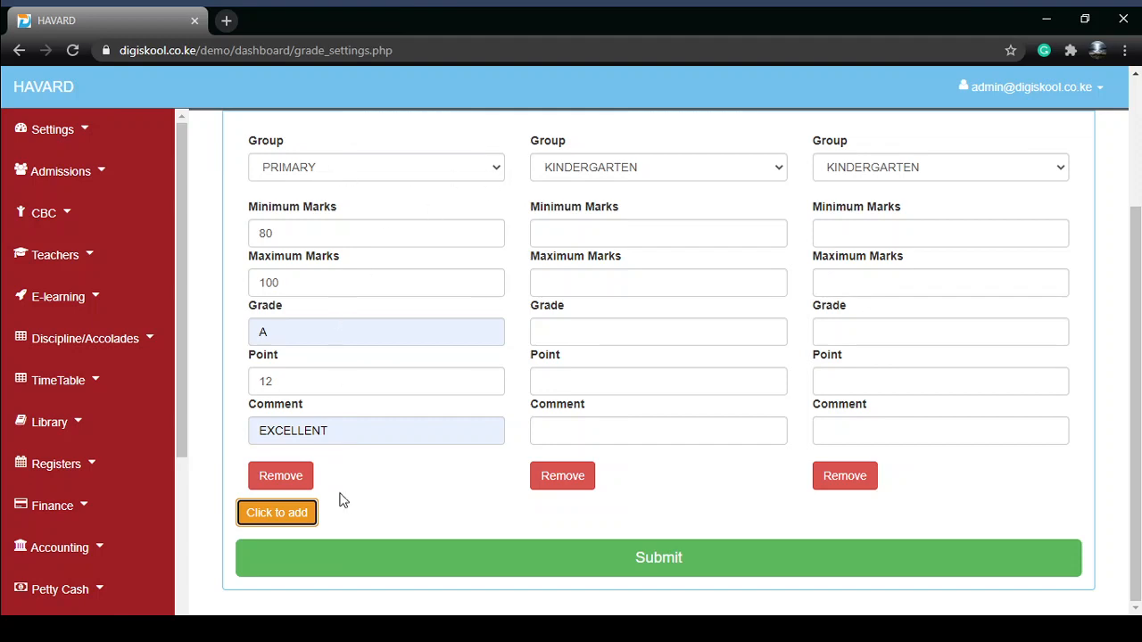
{"action": "scroll", "coordinate": [232, 139], "scroll_direction": "up", "scroll_amount": 2}
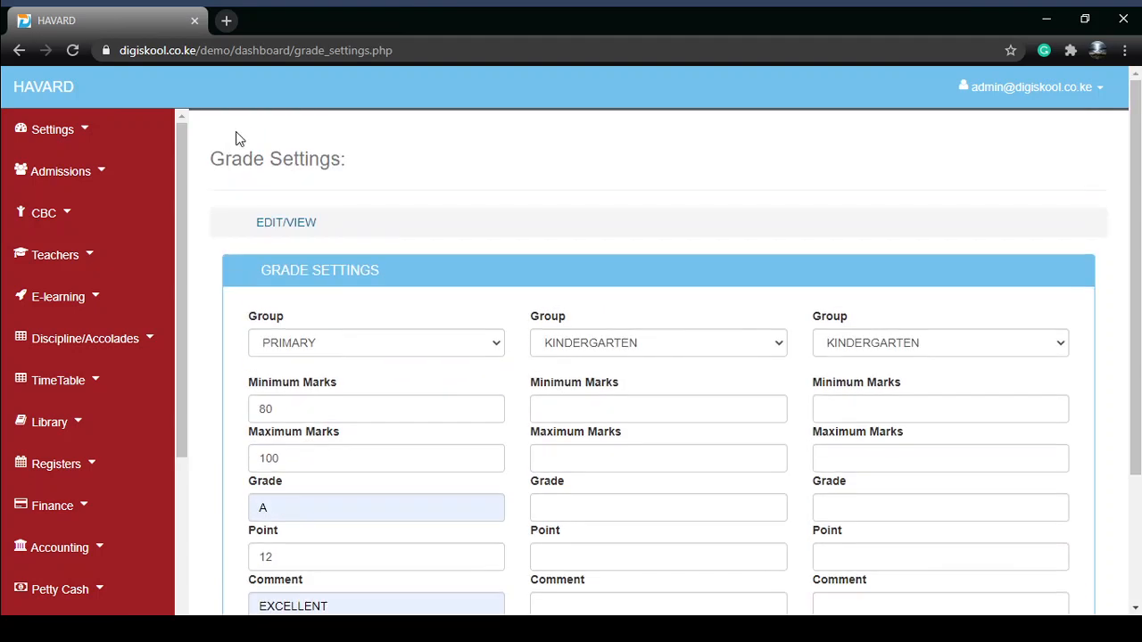
Step: Open the saved grade list and examine the grade entries on both pages
{"action": "left_click", "coordinate": [288, 225]}
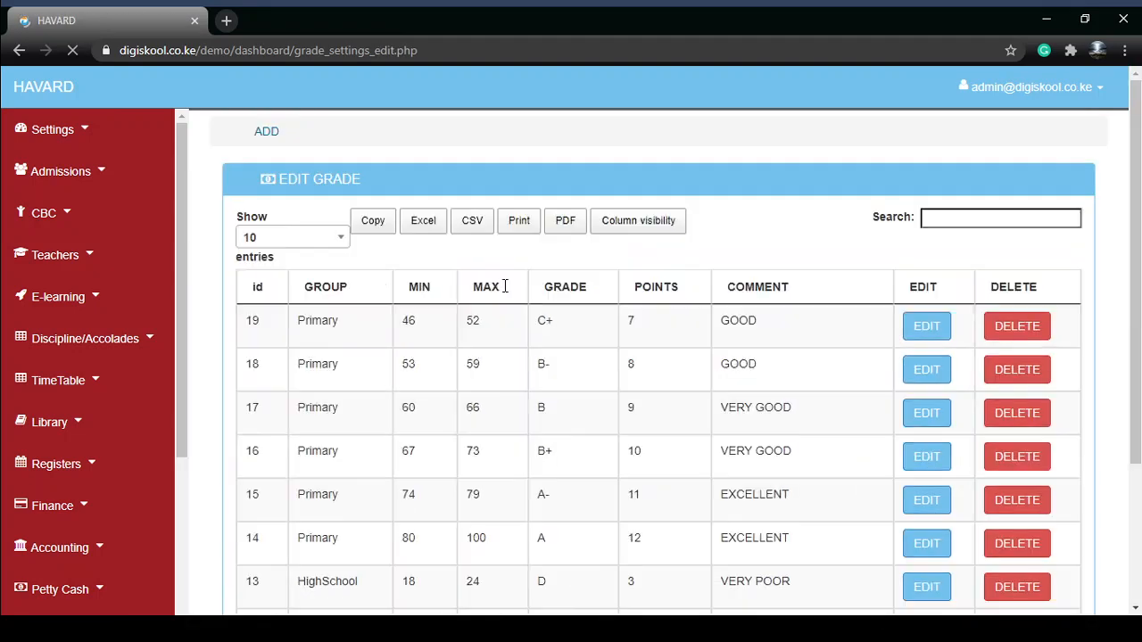
{"action": "scroll", "coordinate": [332, 318], "scroll_direction": "down", "scroll_amount": 2}
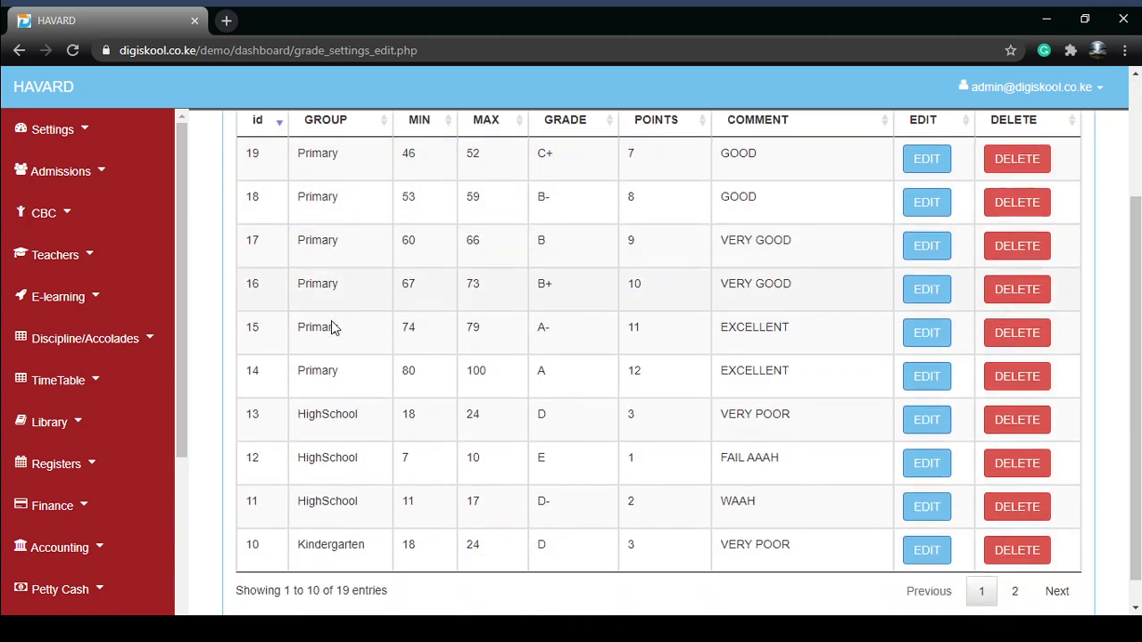
{"action": "scroll", "coordinate": [375, 390], "scroll_direction": "up", "scroll_amount": 1}
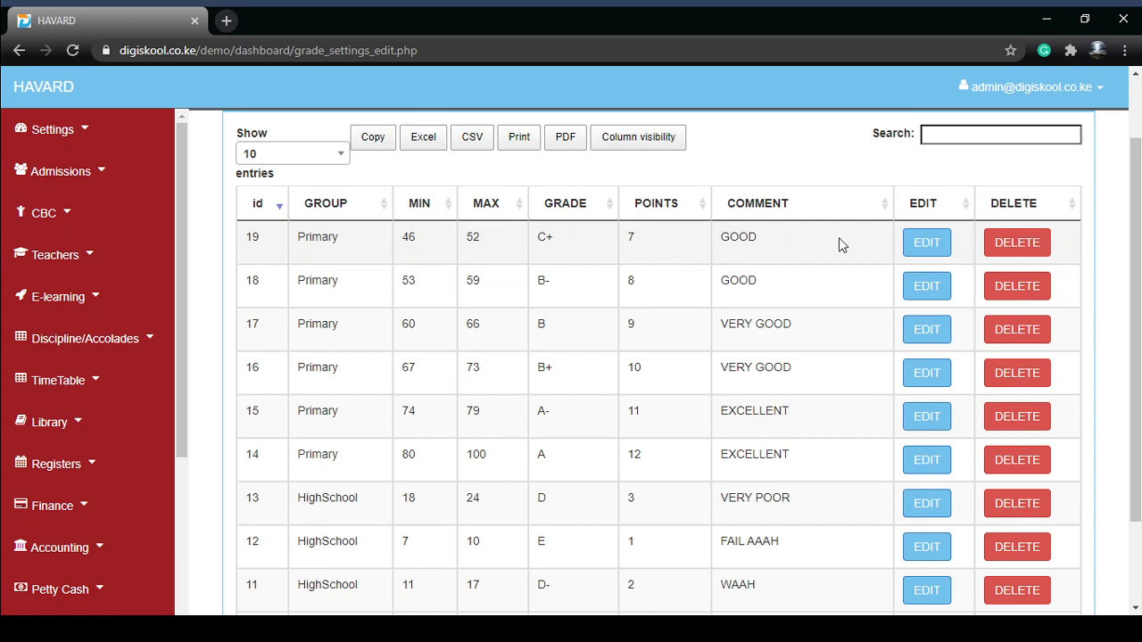
{"action": "scroll", "coordinate": [612, 476], "scroll_direction": "down", "scroll_amount": 2}
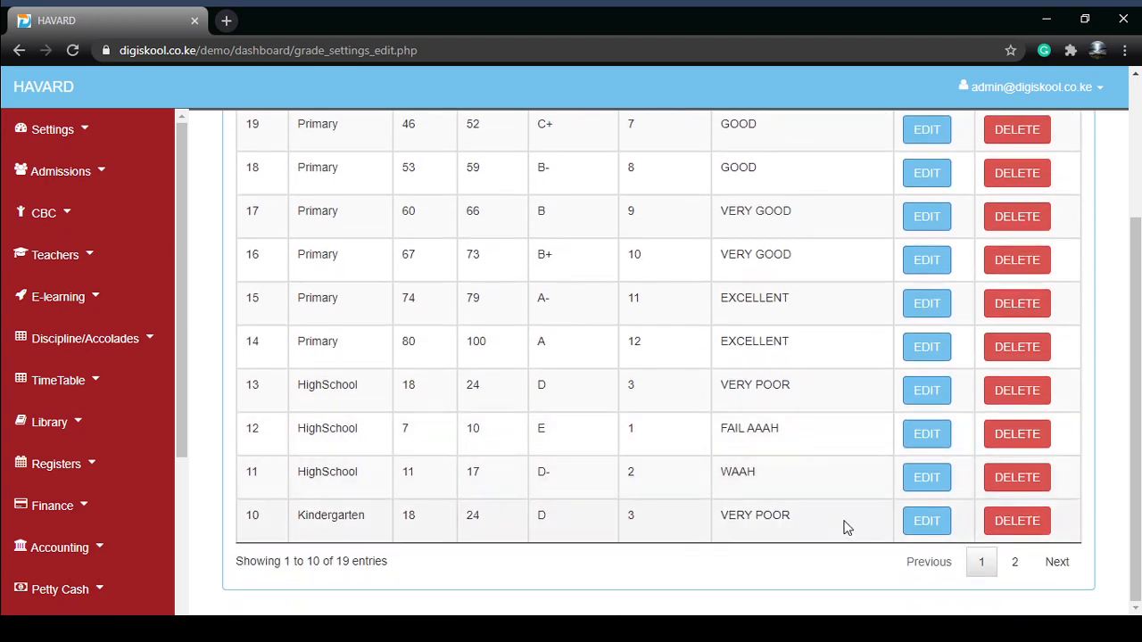
{"action": "left_click", "coordinate": [1012, 562]}
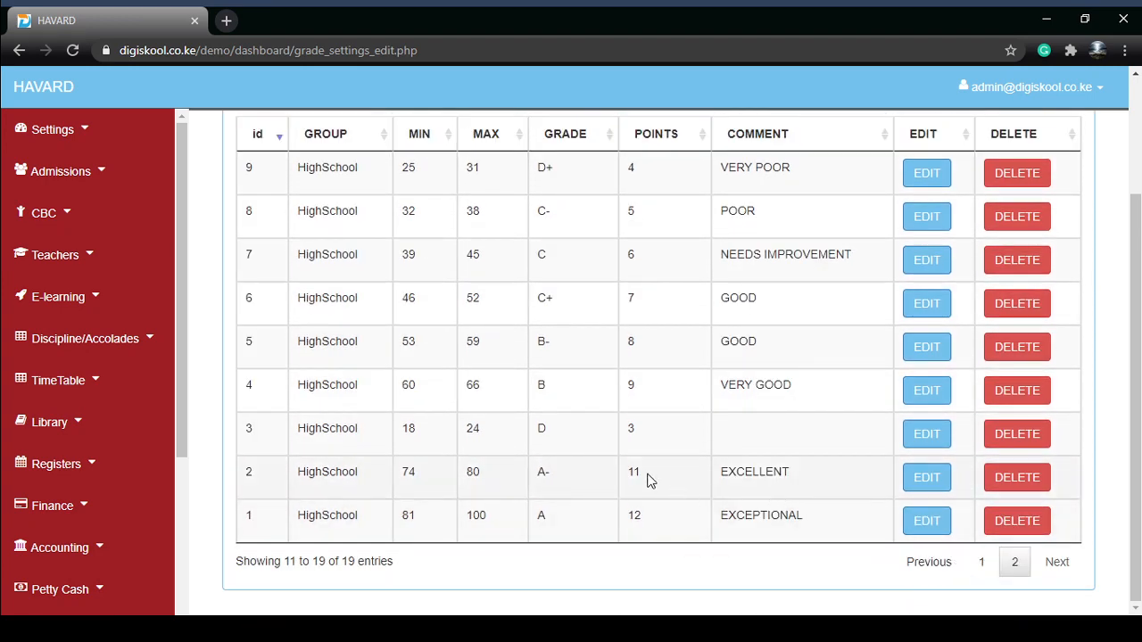
{"action": "left_click", "coordinate": [963, 581]}
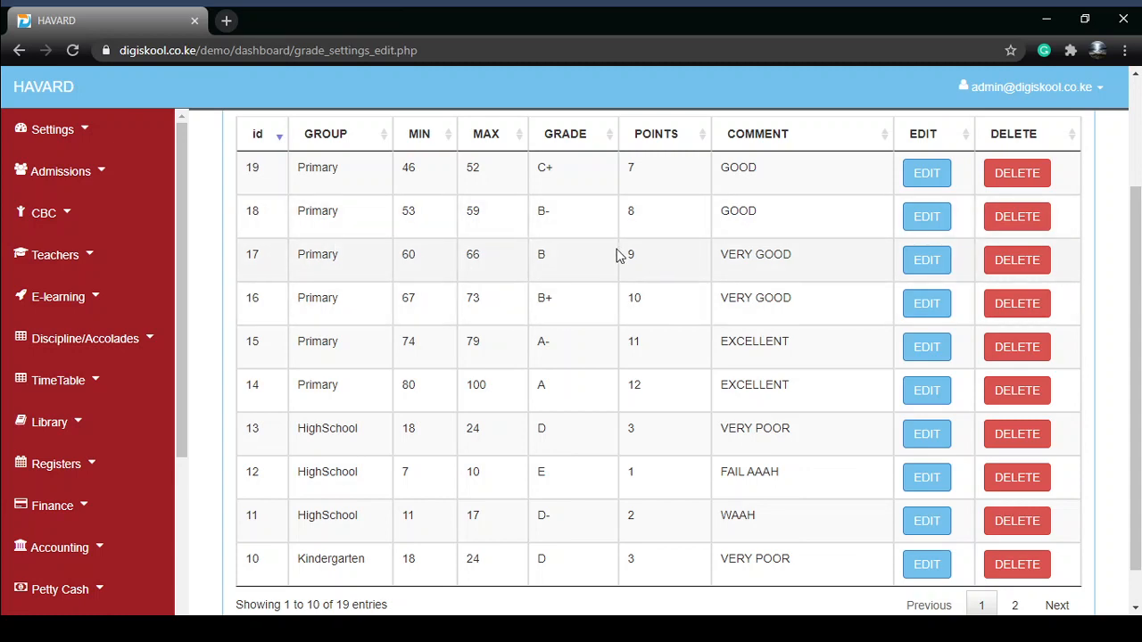
{"action": "double_click", "coordinate": [407, 385]}
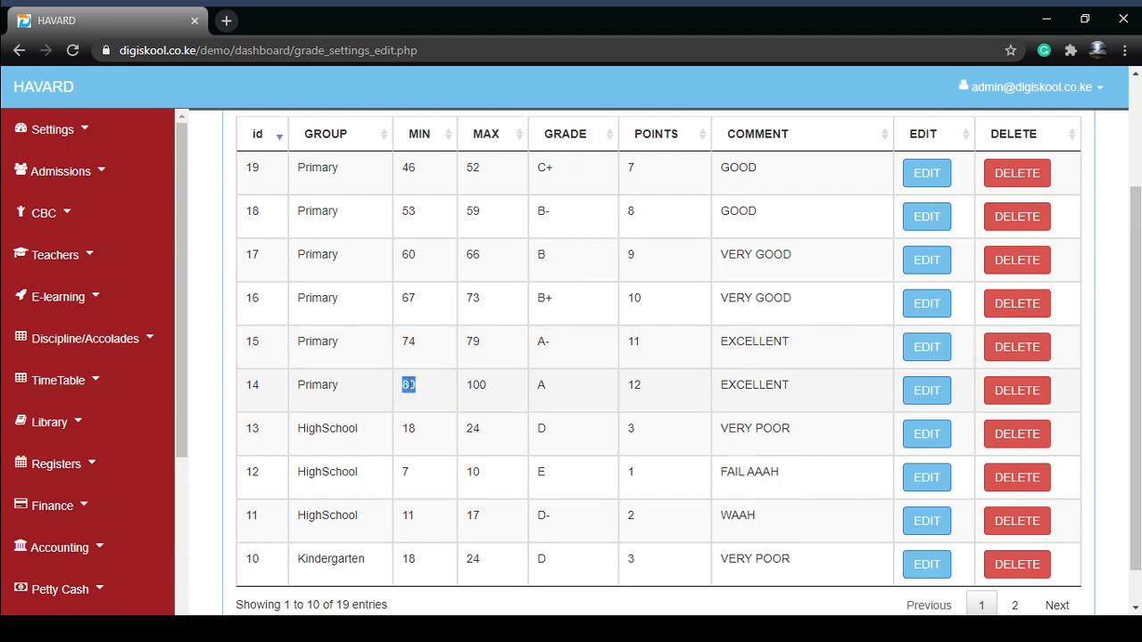
{"action": "left_click", "coordinate": [475, 382]}
{"action": "double_click", "coordinate": [475, 381]}
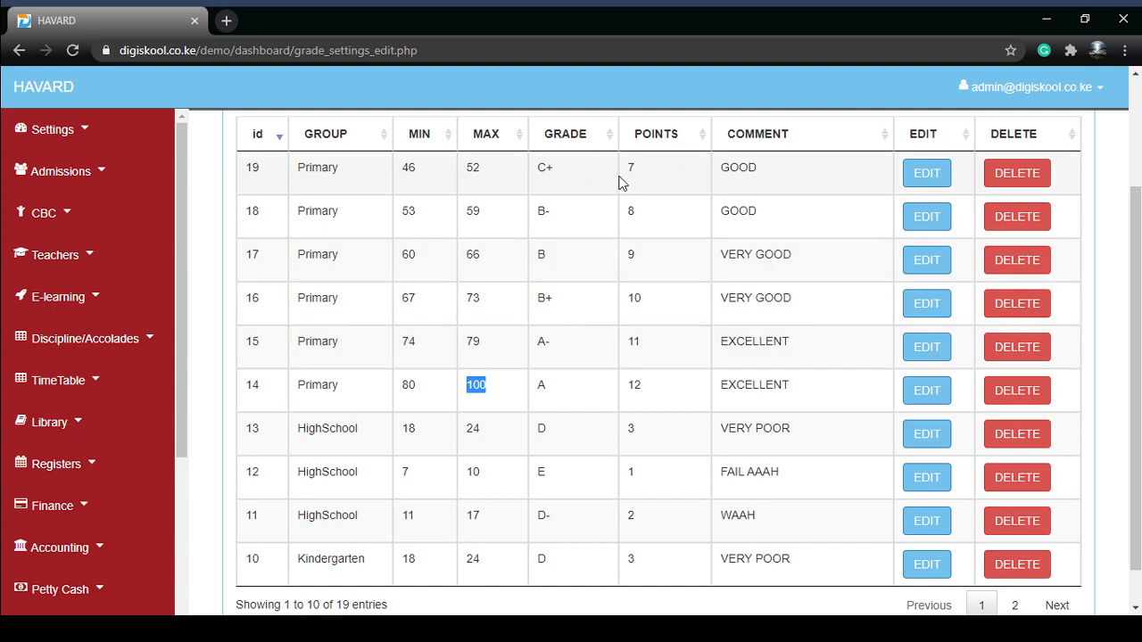
{"action": "double_click", "coordinate": [408, 385]}
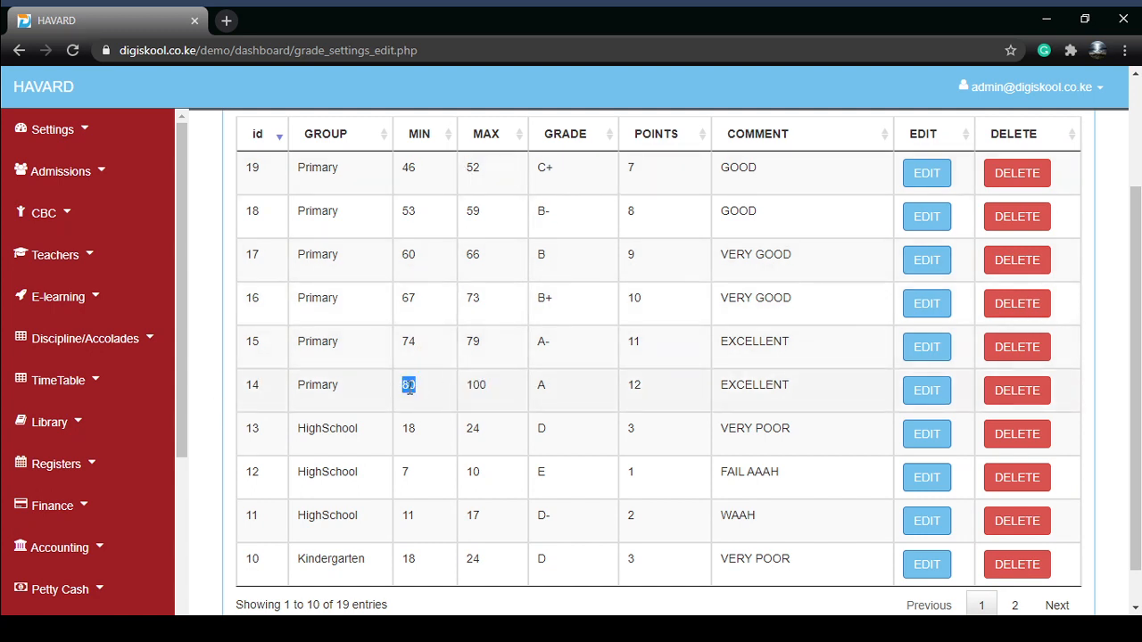
{"action": "double_click", "coordinate": [478, 387]}
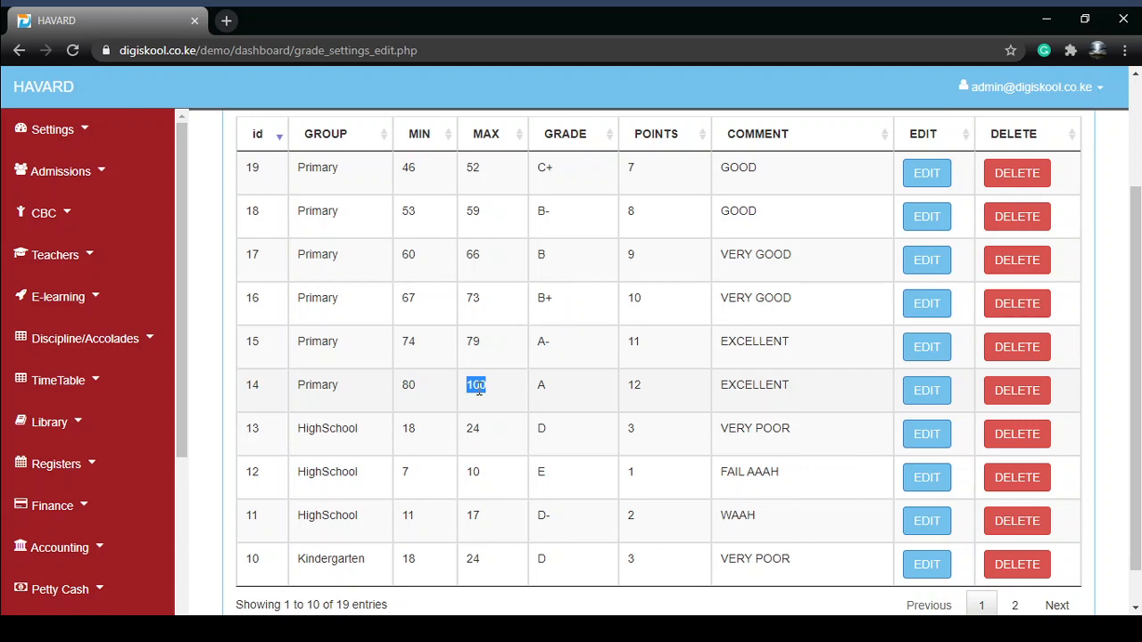
{"action": "double_click", "coordinate": [406, 385]}
Step: Open the Subjects list from the settings menu
{"action": "left_click", "coordinate": [80, 129]}
{"action": "scroll", "coordinate": [99, 354], "scroll_direction": "down", "scroll_amount": 1}
{"action": "scroll", "coordinate": [98, 355], "scroll_direction": "down", "scroll_amount": 1}
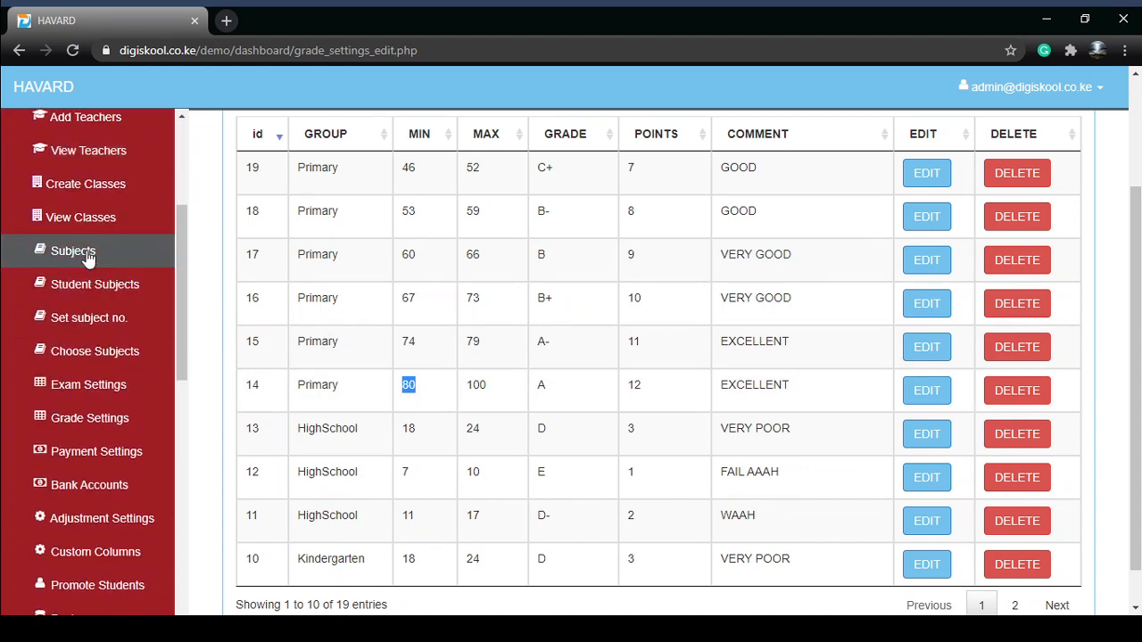
{"action": "left_click", "coordinate": [89, 258]}
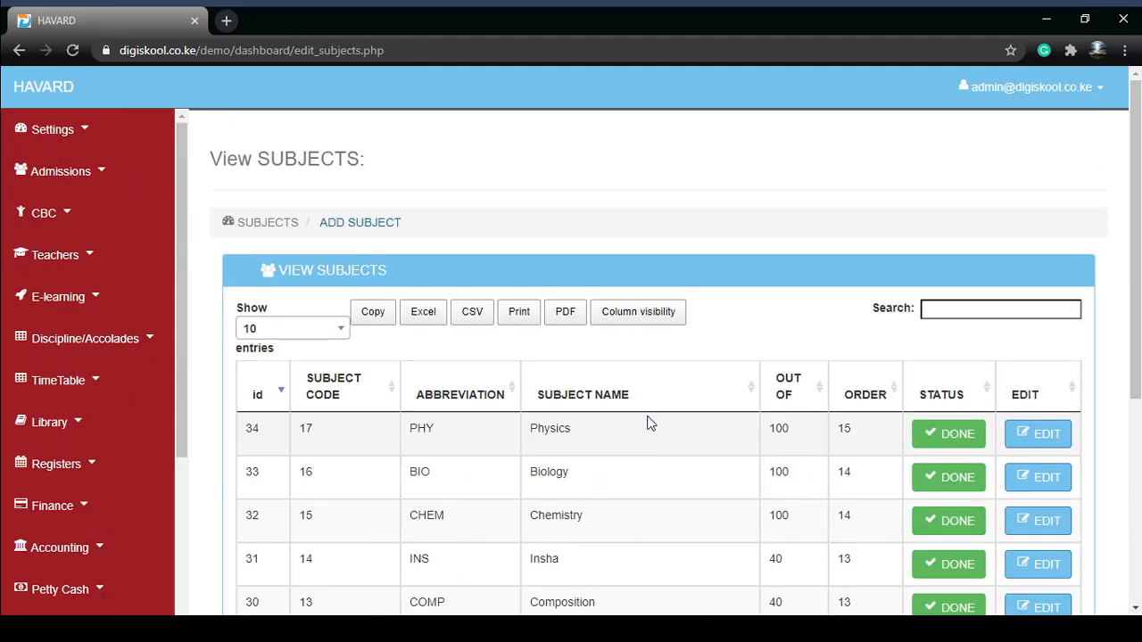
Step: Open the Insha subject's edit details and close them without updating
{"action": "scroll", "coordinate": [650, 415], "scroll_direction": "down", "scroll_amount": 2}
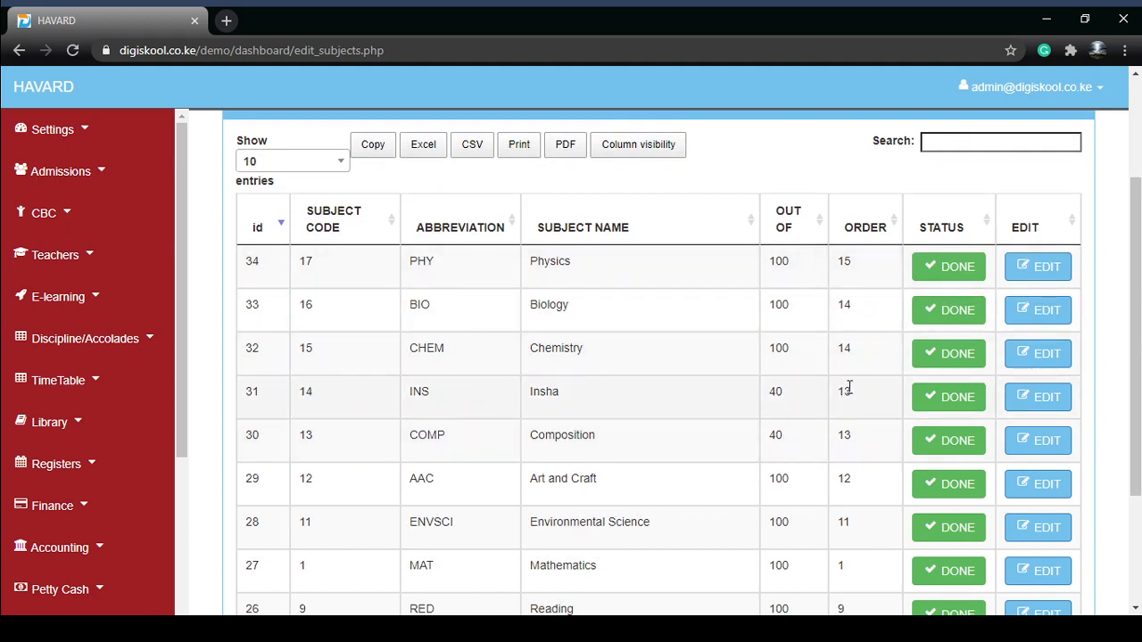
{"action": "left_click", "coordinate": [1030, 402]}
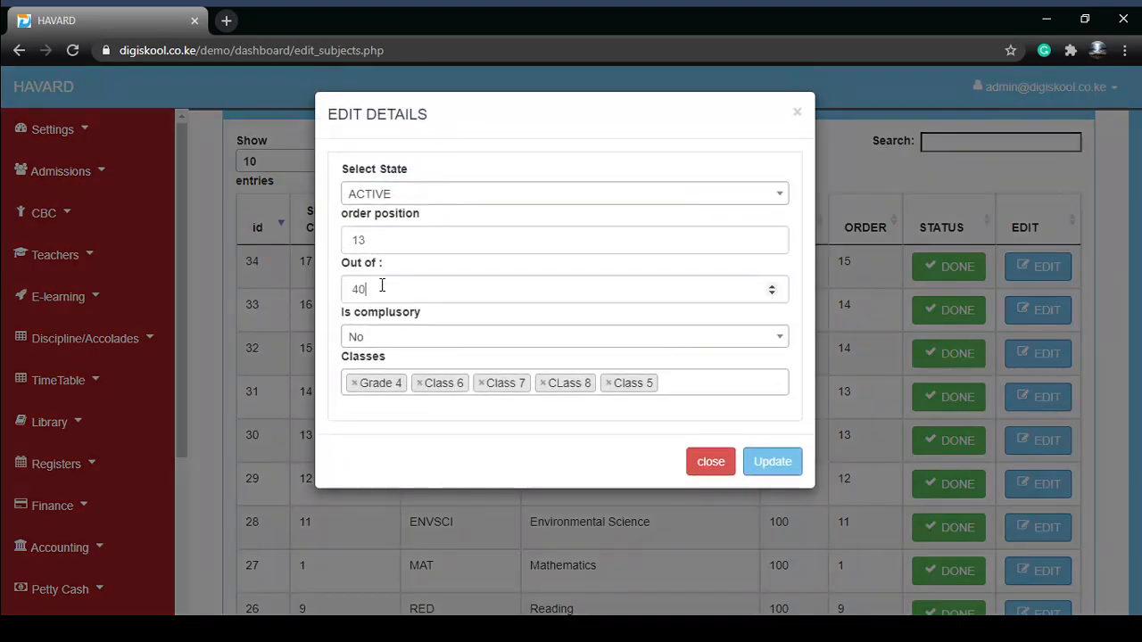
{"action": "left_click", "coordinate": [382, 287]}
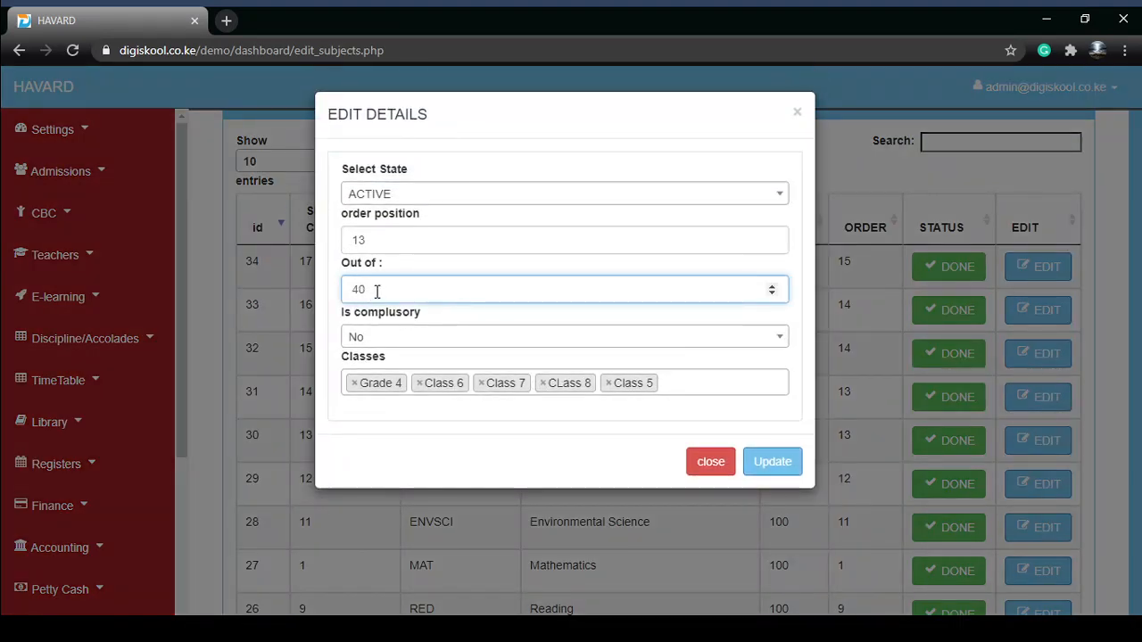
{"action": "left_click_drag", "start_coordinate": [376, 292], "coordinate": [353, 292]}
{"action": "left_click", "coordinate": [464, 319]}
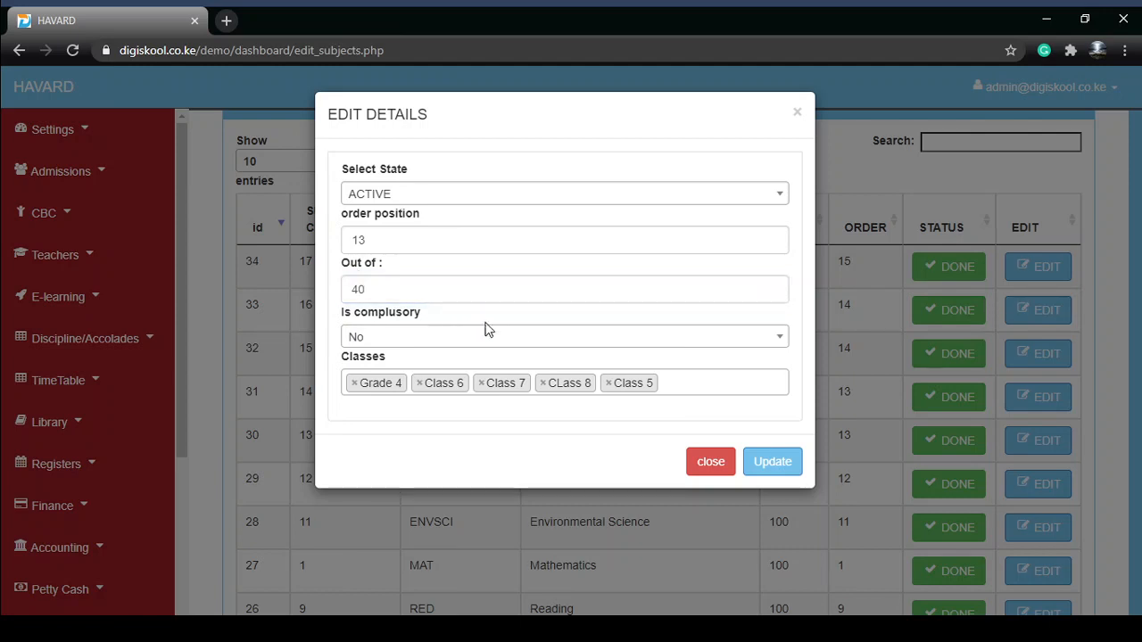
{"action": "left_click", "coordinate": [722, 468]}
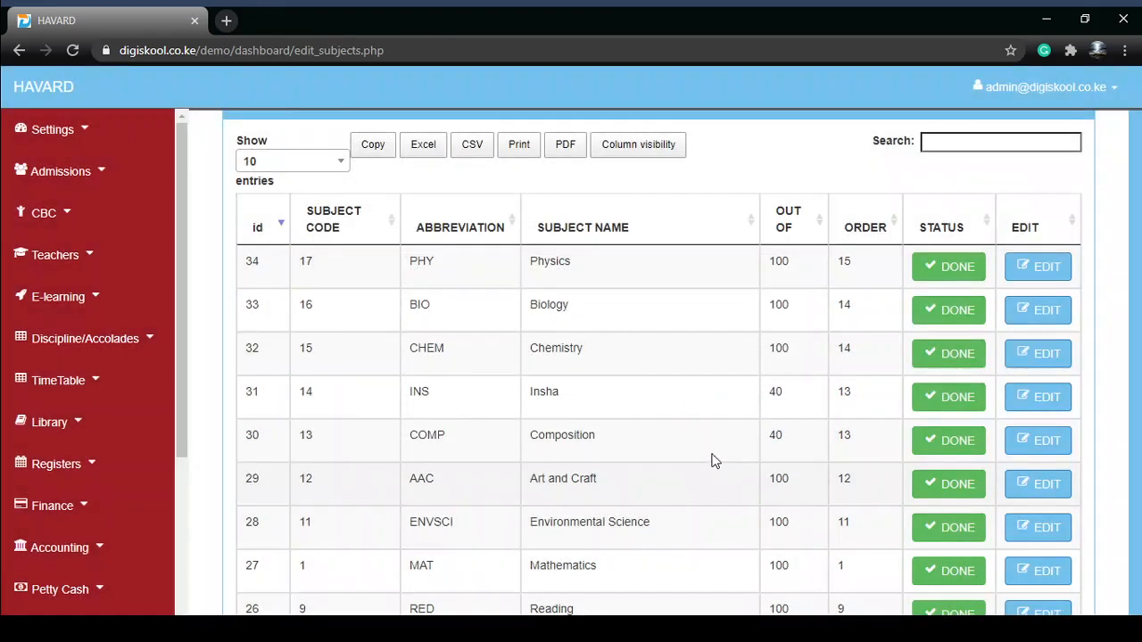
{"action": "left_click", "coordinate": [93, 144]}
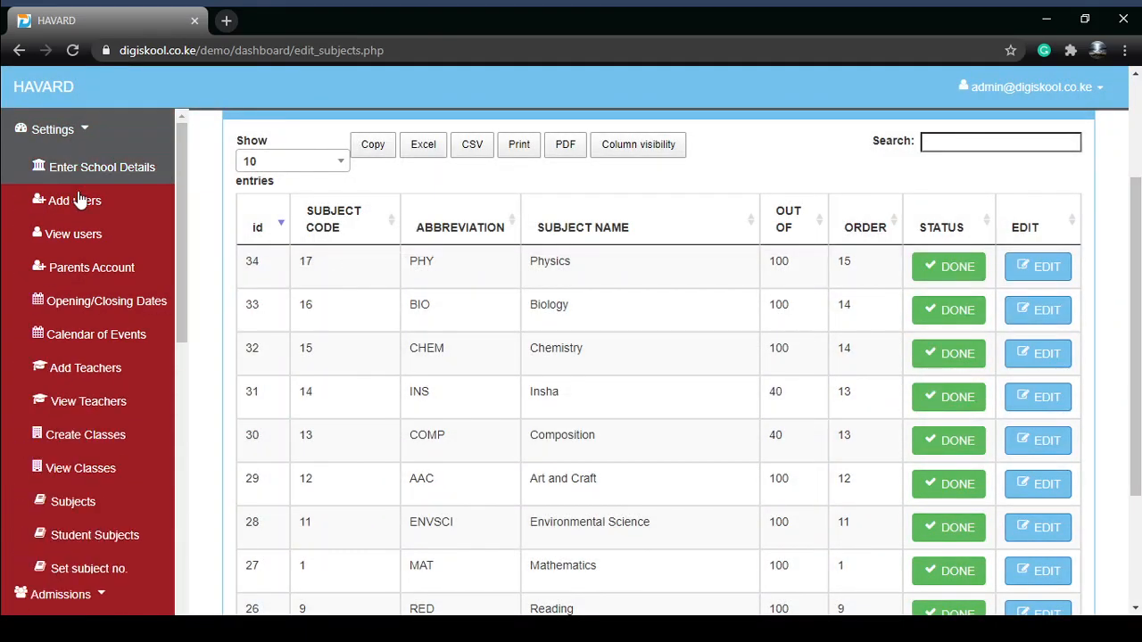
{"action": "scroll", "coordinate": [79, 304], "scroll_direction": "down", "scroll_amount": 5}
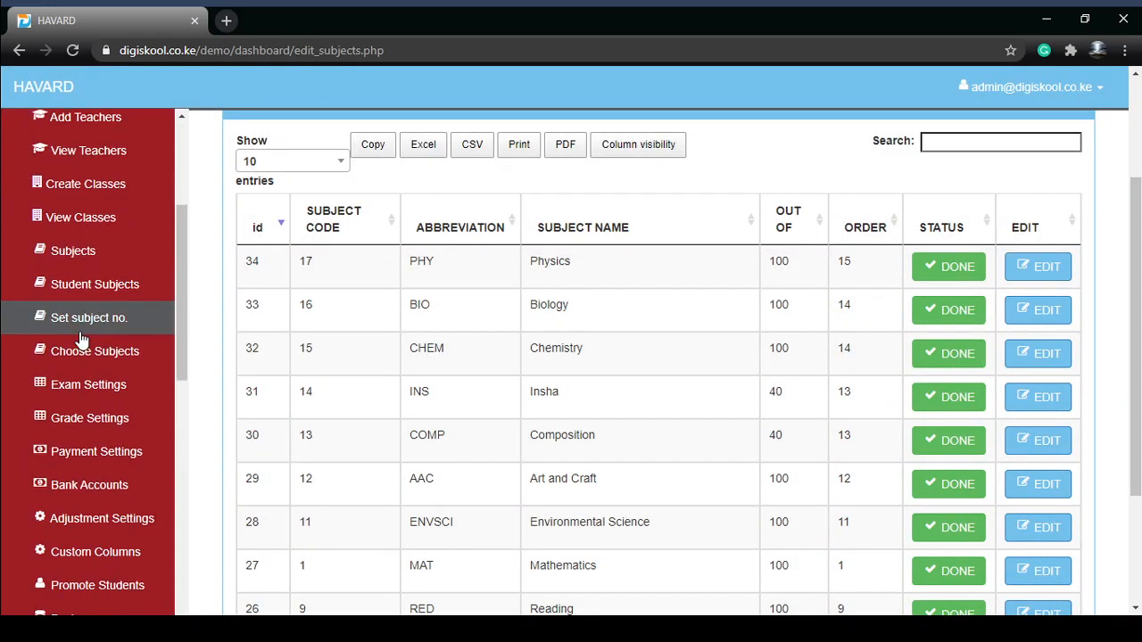
{"action": "scroll", "coordinate": [122, 435], "scroll_direction": "down", "scroll_amount": 3}
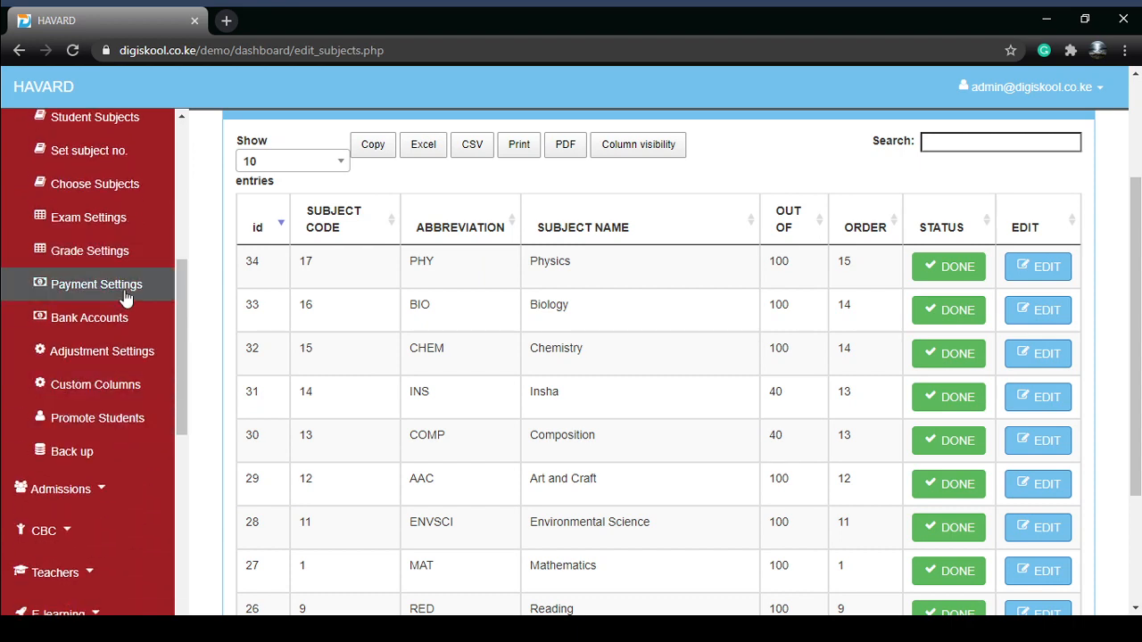
{"action": "scroll", "coordinate": [128, 382], "scroll_direction": "up", "scroll_amount": 6}
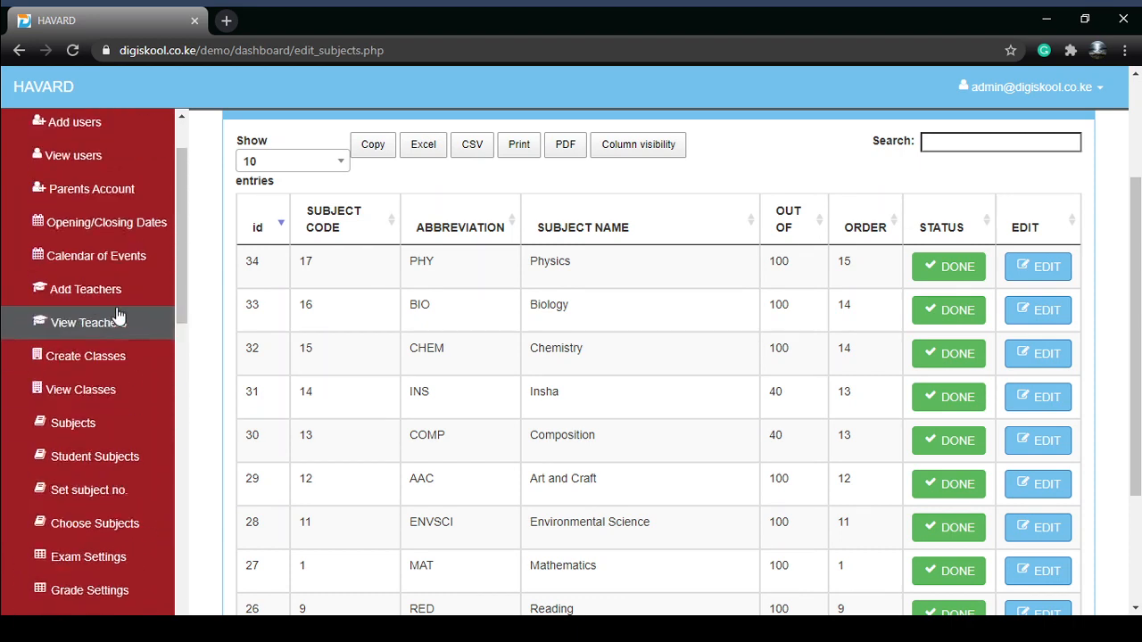
{"action": "scroll", "coordinate": [117, 317], "scroll_direction": "up", "scroll_amount": 2}
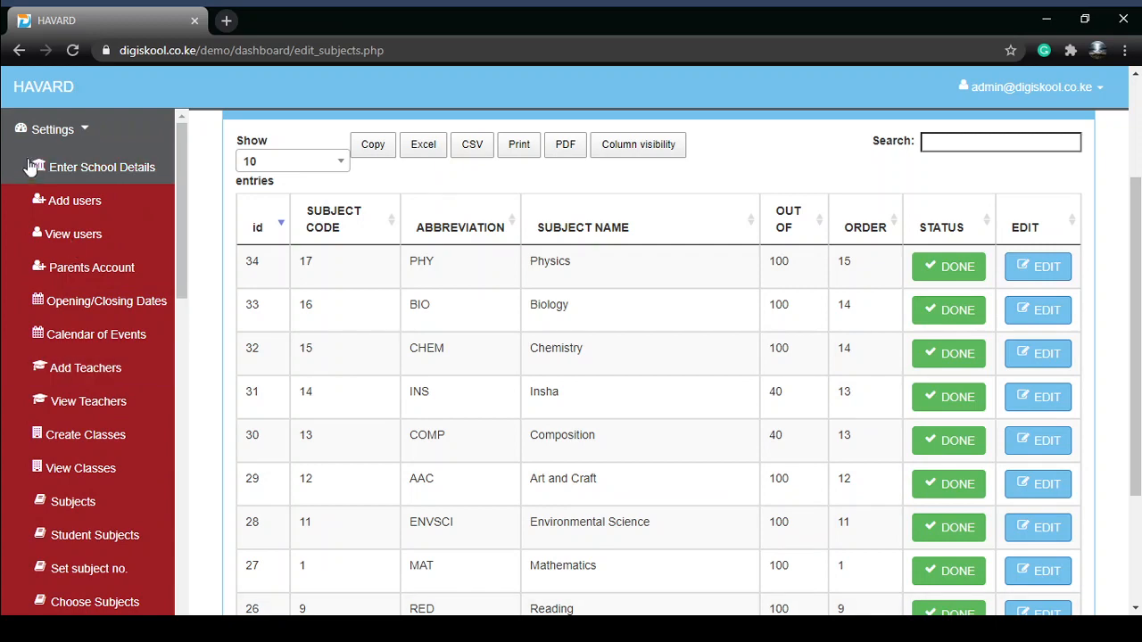
{"action": "scroll", "coordinate": [84, 359], "scroll_direction": "down", "scroll_amount": 10}
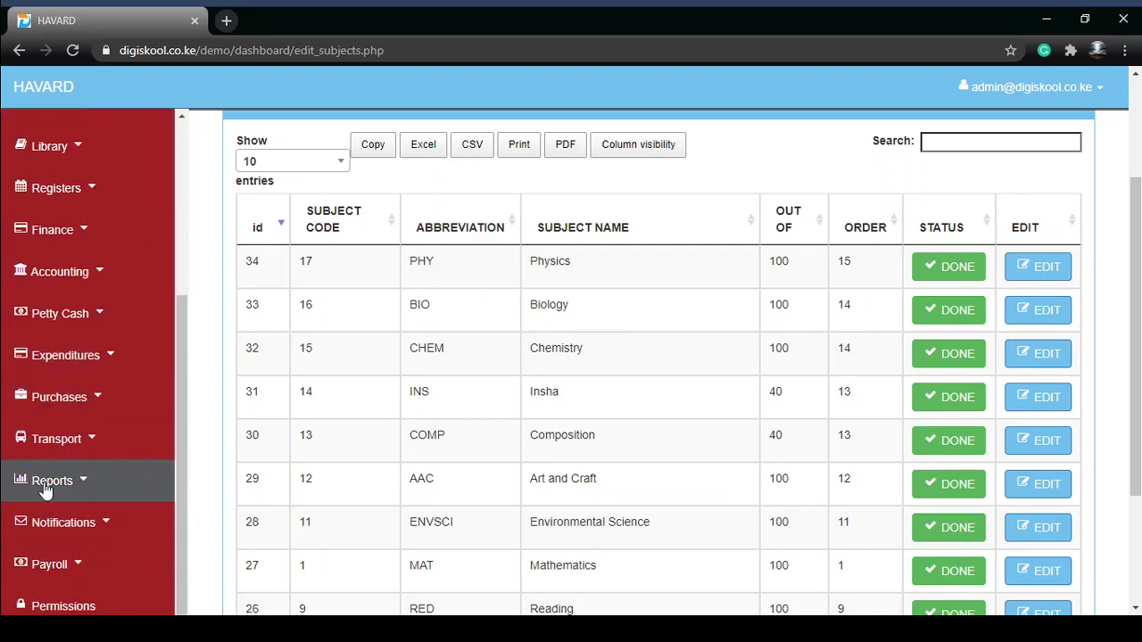